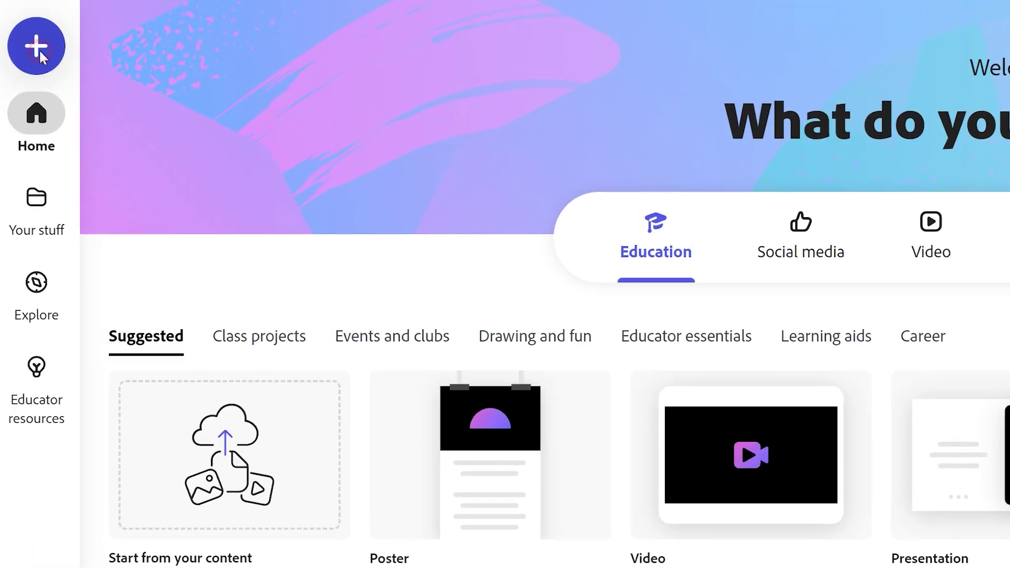
- Start a new blank Landscape 16:9 design from the Create menu
{"action": "left_click", "coordinate": [39, 49]}
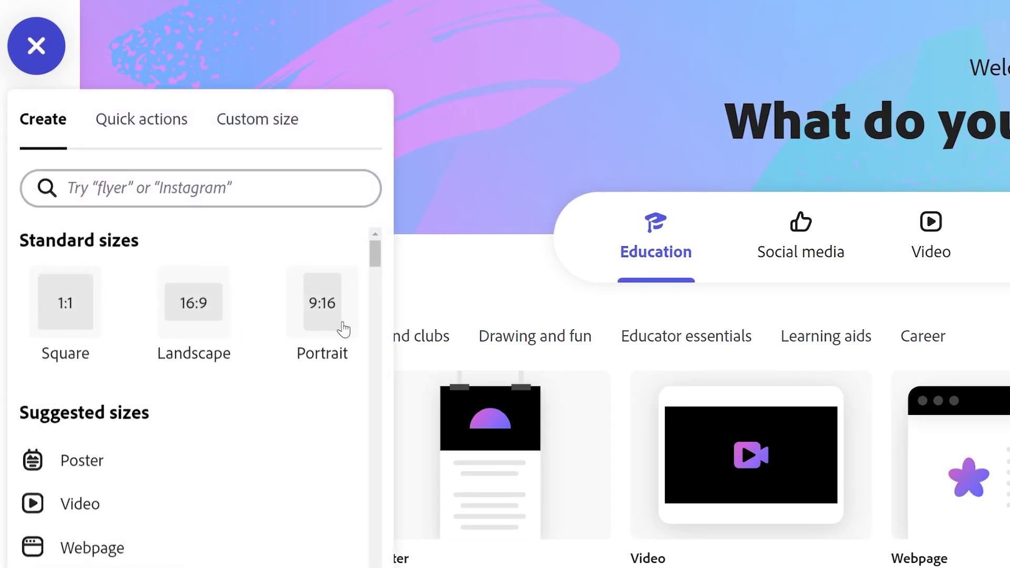
{"action": "left_click", "coordinate": [190, 313]}
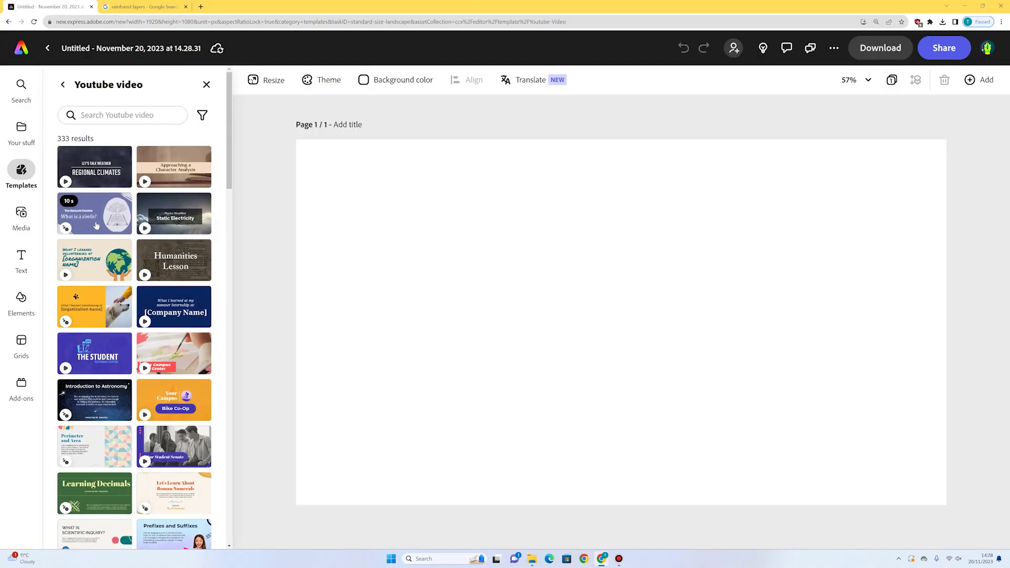
- Add a filled black rectangle from the Elements shapes library
{"action": "left_click", "coordinate": [207, 84]}
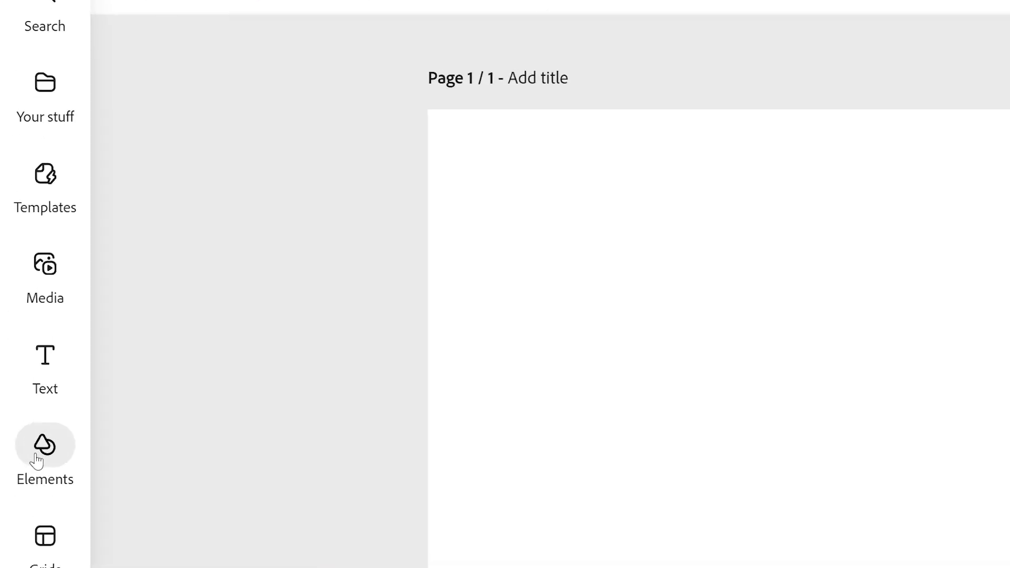
{"action": "left_click", "coordinate": [19, 302]}
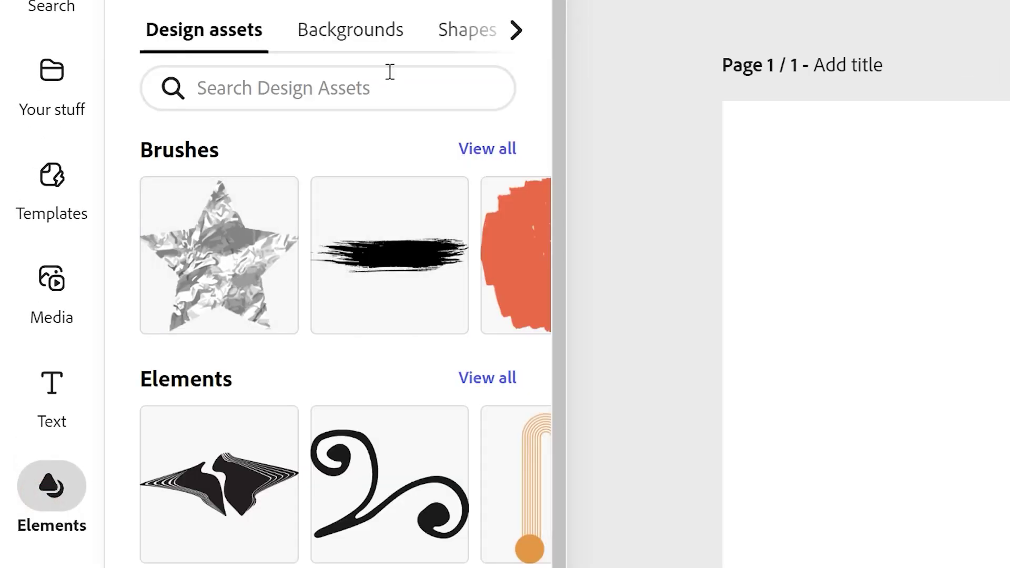
{"action": "left_click", "coordinate": [467, 37]}
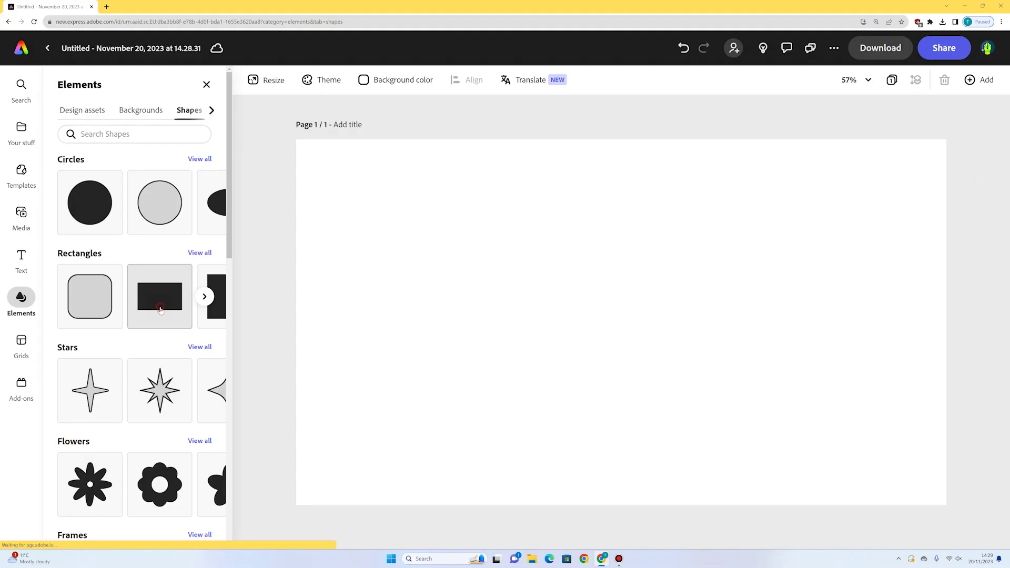
{"action": "left_click", "coordinate": [400, 487]}
- Move the rectangle to the bottom-left and stretch it across the full page width
{"action": "left_click_drag", "start_coordinate": [659, 341], "coordinate": [416, 477]}
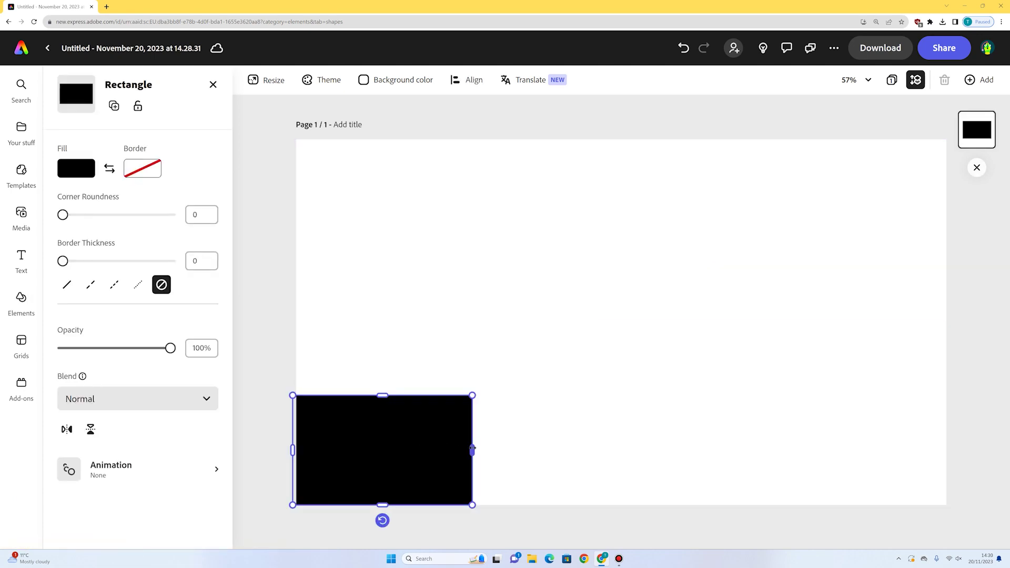
{"action": "left_click_drag", "start_coordinate": [472, 449], "coordinate": [947, 451]}
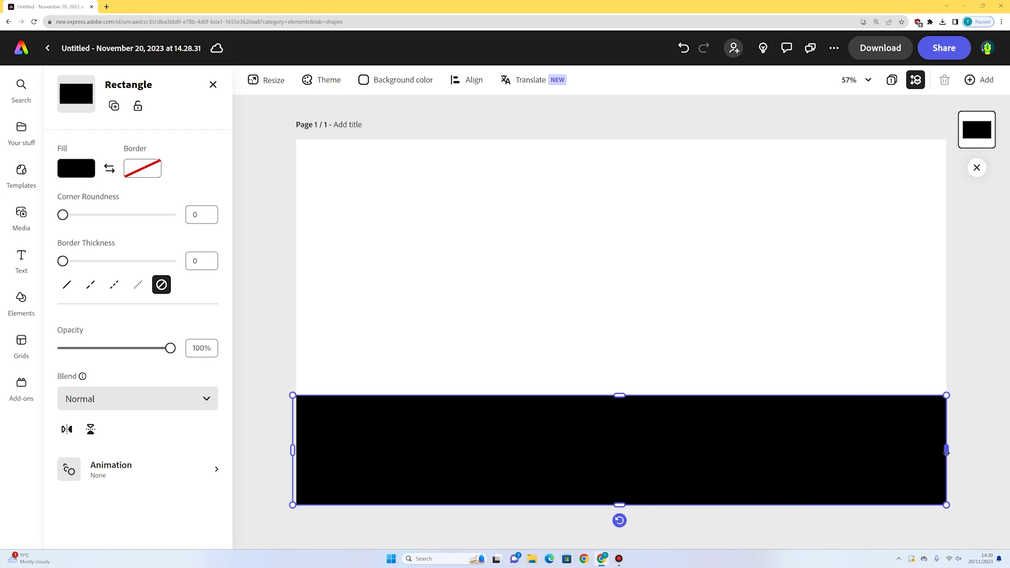
{"action": "left_click", "coordinate": [841, 307]}
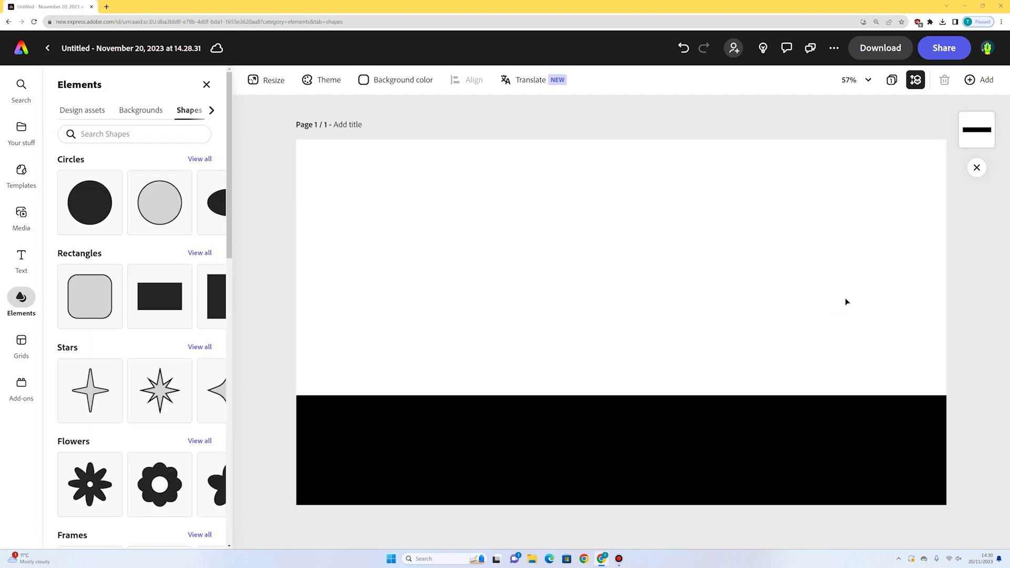
- Fill the bottom band with the custom mid-green #4F8033
{"action": "left_click", "coordinate": [587, 455]}
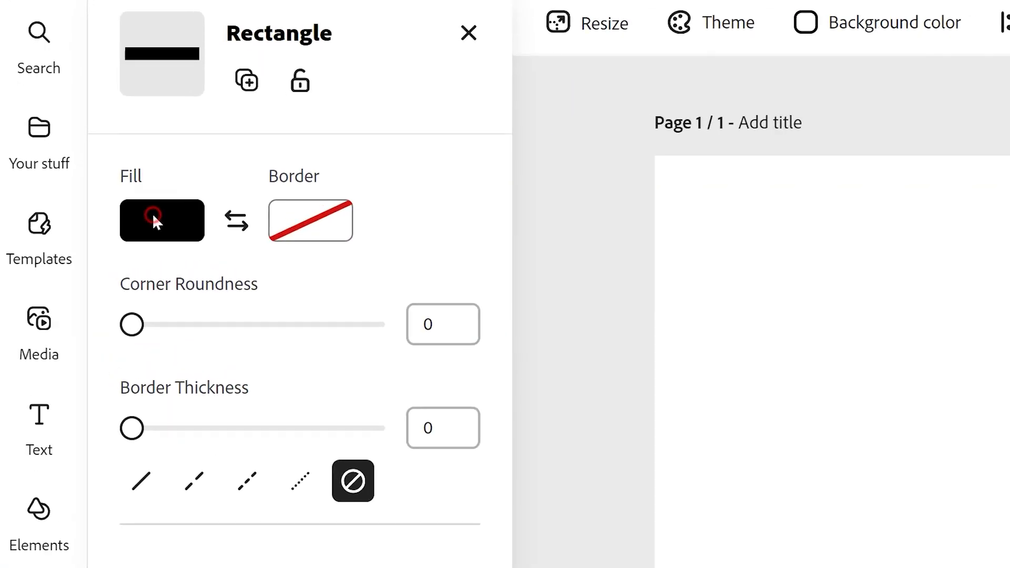
{"action": "left_click", "coordinate": [153, 216]}
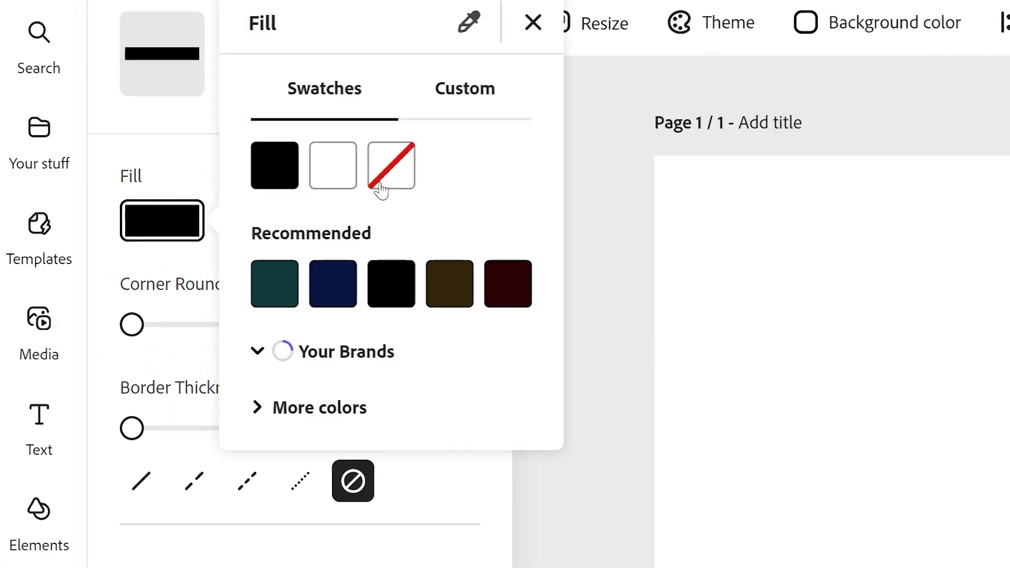
{"action": "left_click", "coordinate": [461, 101]}
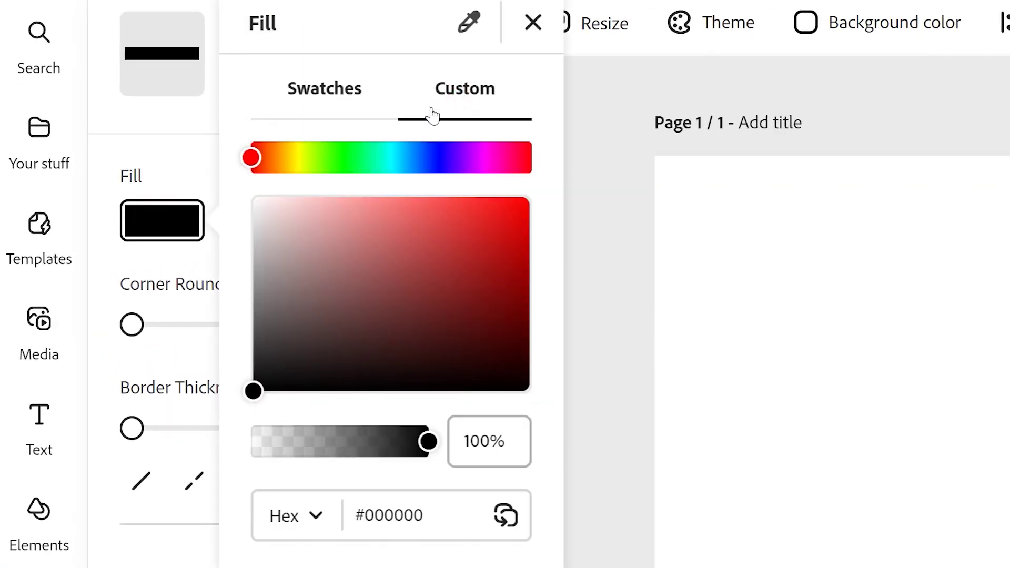
{"action": "left_click", "coordinate": [301, 157]}
{"action": "left_click_drag", "start_coordinate": [307, 158], "coordinate": [329, 168]}
{"action": "left_click_drag", "start_coordinate": [297, 378], "coordinate": [421, 296]}
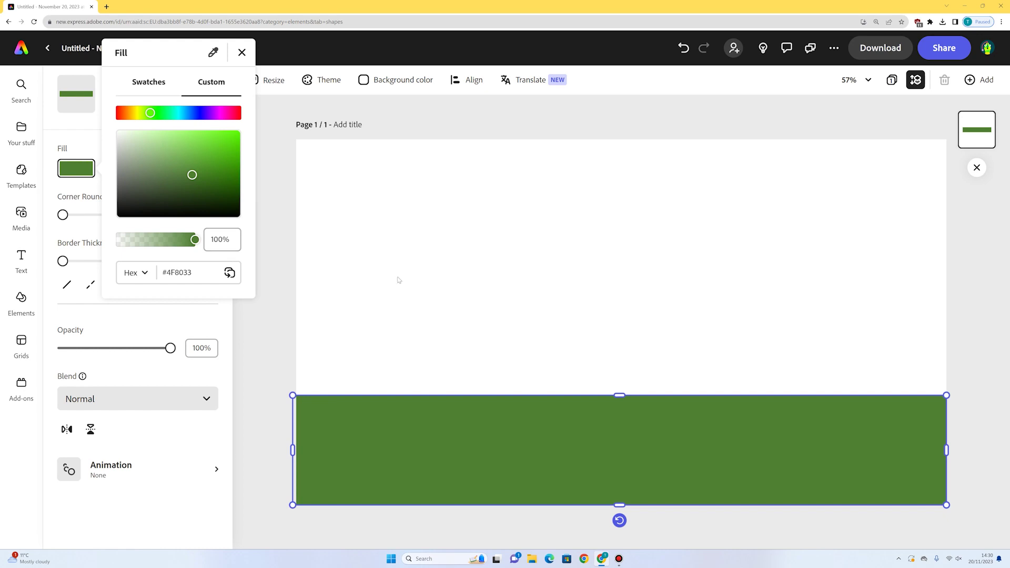
- Lower the green band's opacity to about 77%
{"action": "left_click", "coordinate": [480, 283]}
{"action": "mouse_move", "coordinate": [169, 357]}
{"action": "left_mouse_down"}
{"action": "mouse_move", "coordinate": [138, 354]}
{"action": "mouse_move", "coordinate": [173, 354]}
{"action": "mouse_move", "coordinate": [156, 353]}
{"action": "left_mouse_up"}
{"action": "left_click", "coordinate": [531, 346]}
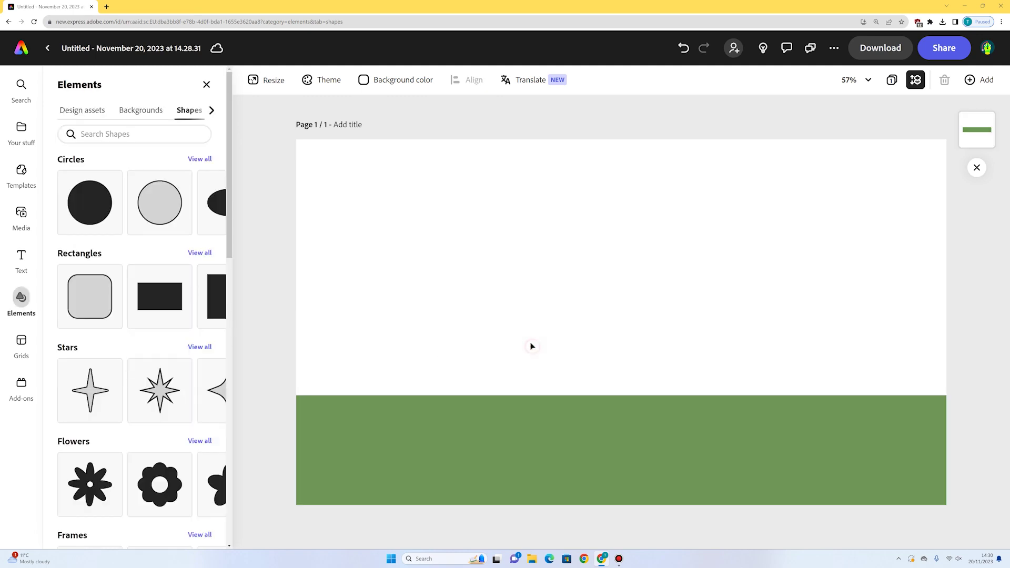
- Add another full-width rectangle above the green band and give it an olive fill
{"action": "left_click_drag", "start_coordinate": [160, 296], "coordinate": [948, 331]}
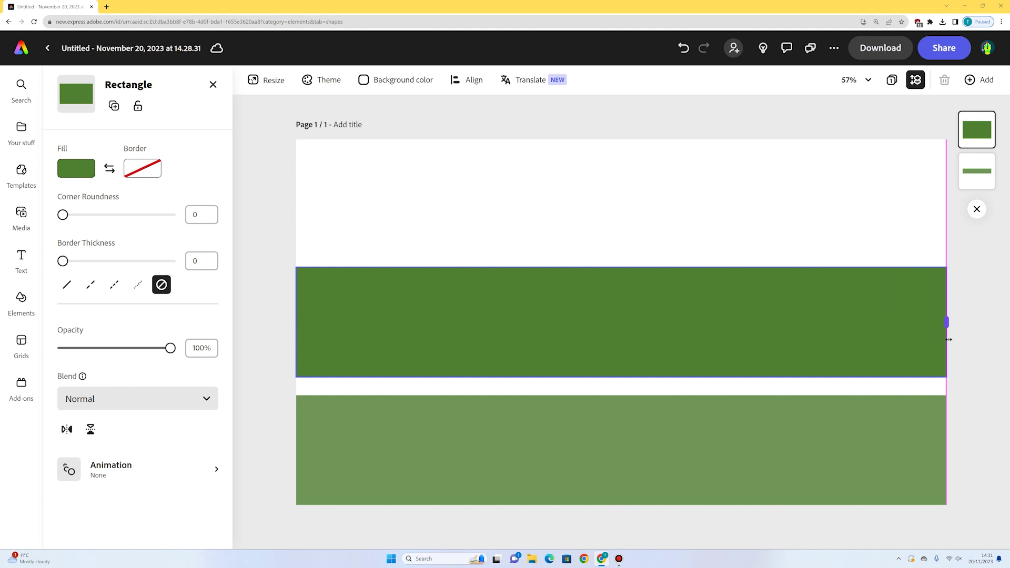
{"action": "left_click", "coordinate": [76, 168]}
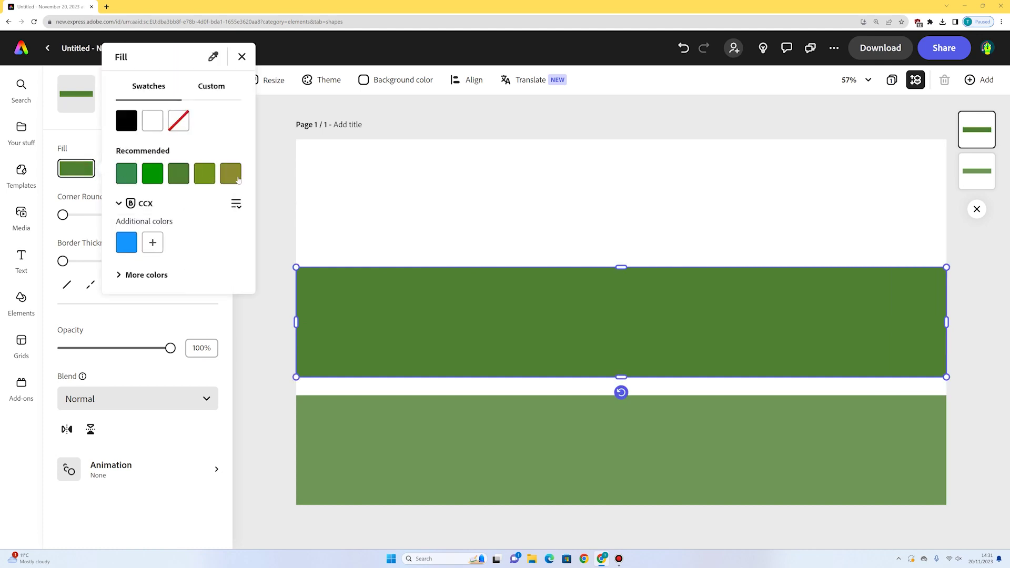
{"action": "left_click", "coordinate": [231, 173]}
{"action": "left_click", "coordinate": [624, 300]}
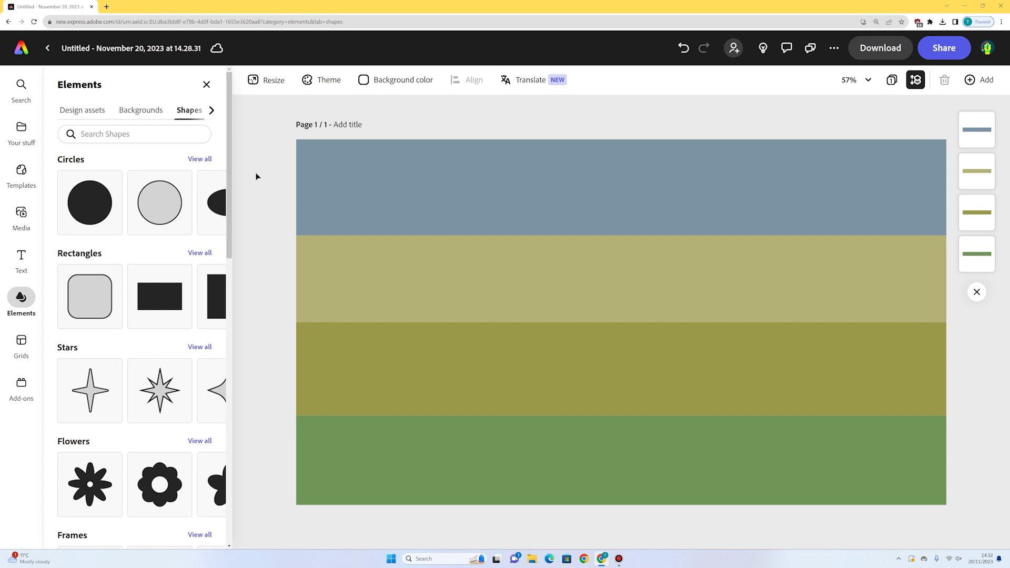
- Select all four colour bands together and lock them
{"action": "left_click_drag", "start_coordinate": [257, 172], "coordinate": [469, 457]}
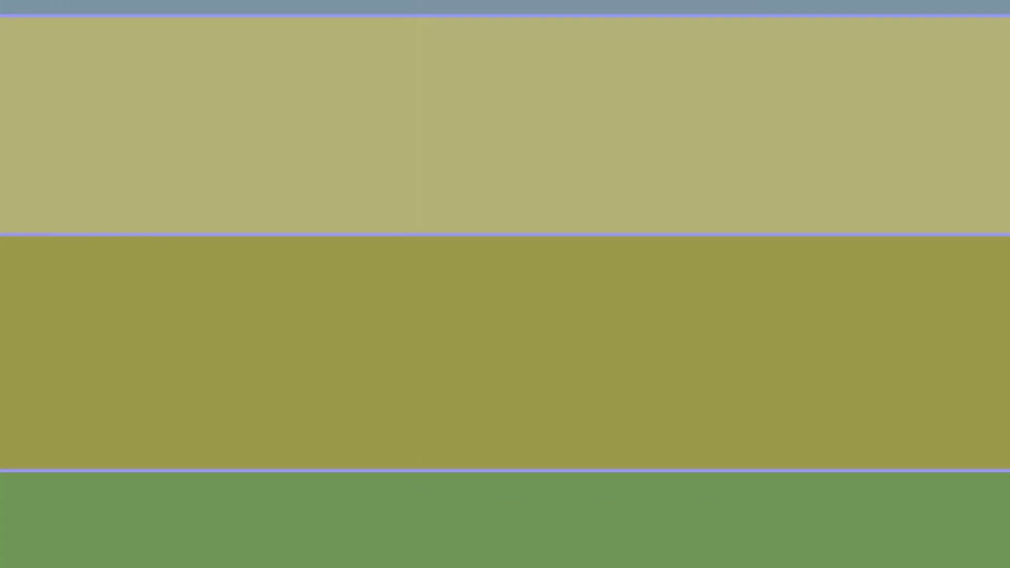
{"action": "right_click", "coordinate": [469, 219]}
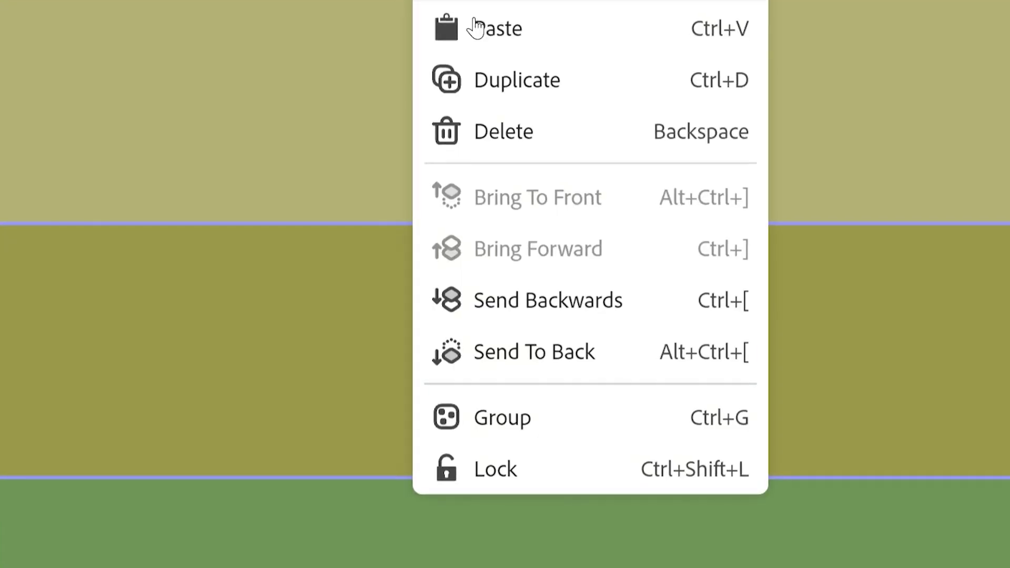
{"action": "left_click", "coordinate": [637, 466]}
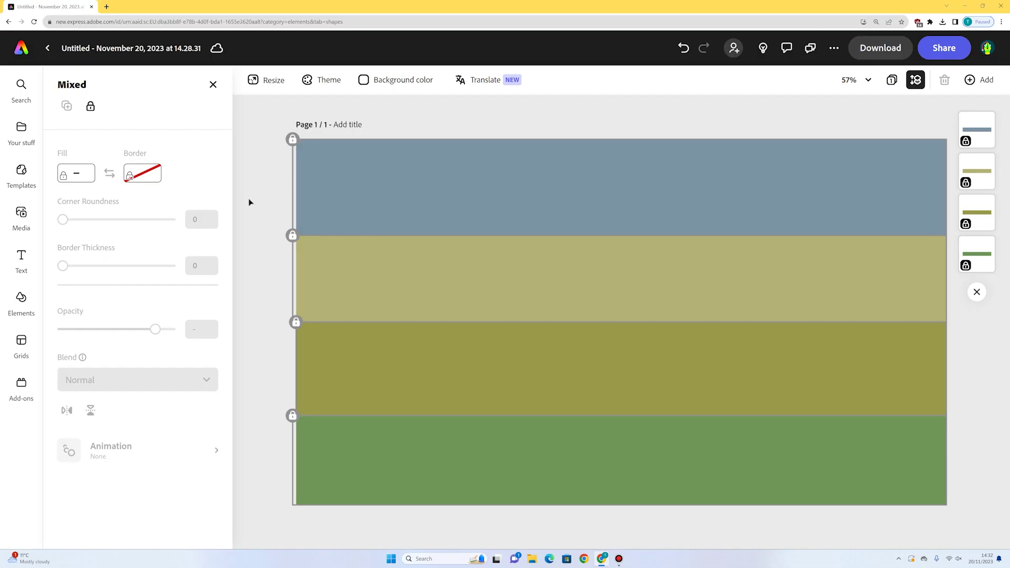
{"action": "left_click", "coordinate": [253, 203]}
- Check individual bands, including the green one, are locked, then clear the selection
{"action": "left_click", "coordinate": [485, 147]}
{"action": "left_click", "coordinate": [504, 326]}
{"action": "left_click", "coordinate": [485, 457]}
{"action": "key", "text": "Escape"}
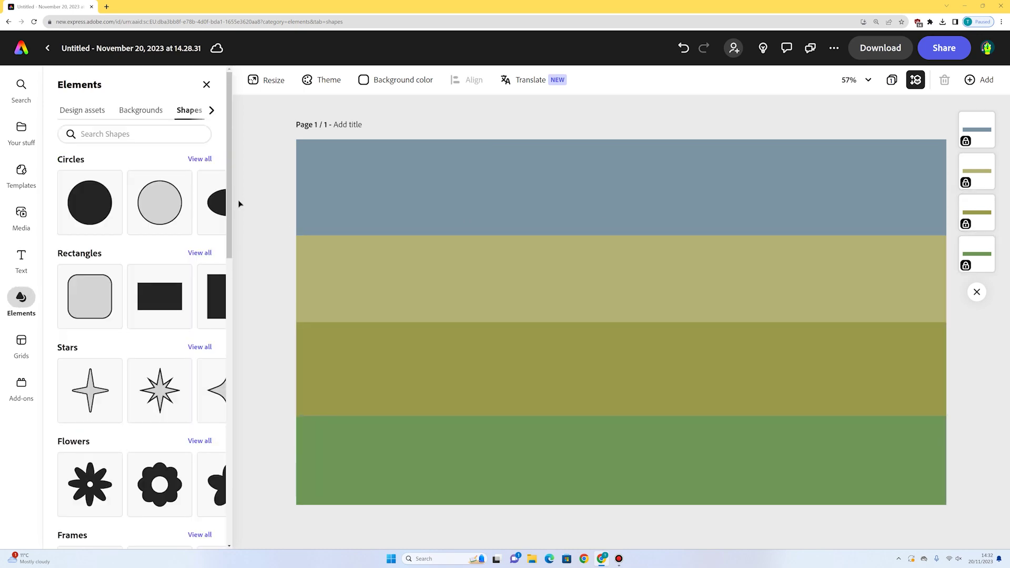
- Close the Elements library so only the banded page shows
{"action": "left_click", "coordinate": [207, 85]}
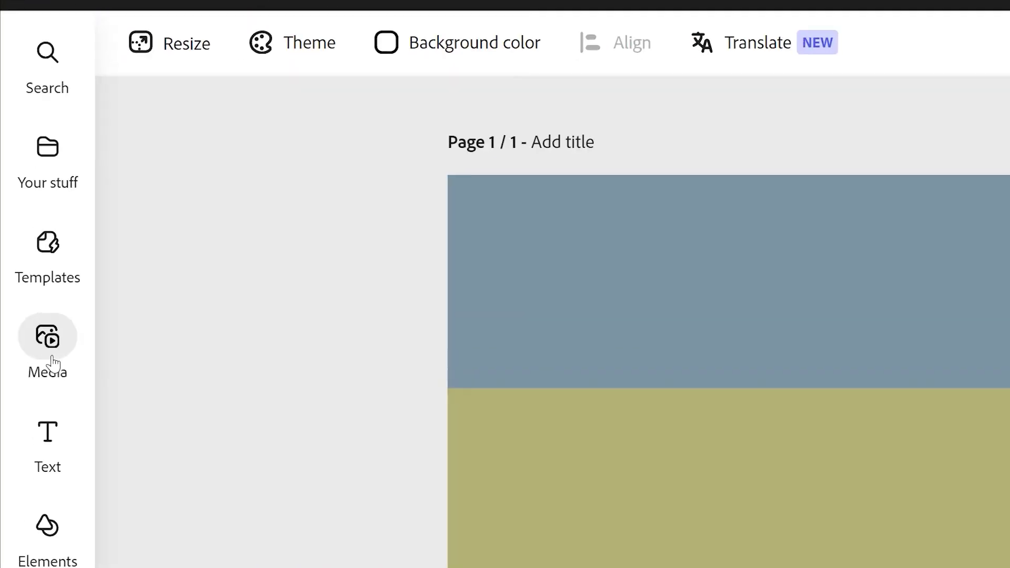
- Search the stock media library for 'soil' photos
{"action": "left_click", "coordinate": [49, 354]}
{"action": "left_click", "coordinate": [321, 351]}
{"action": "type", "text": "soil"}
{"action": "key", "text": "Return"}
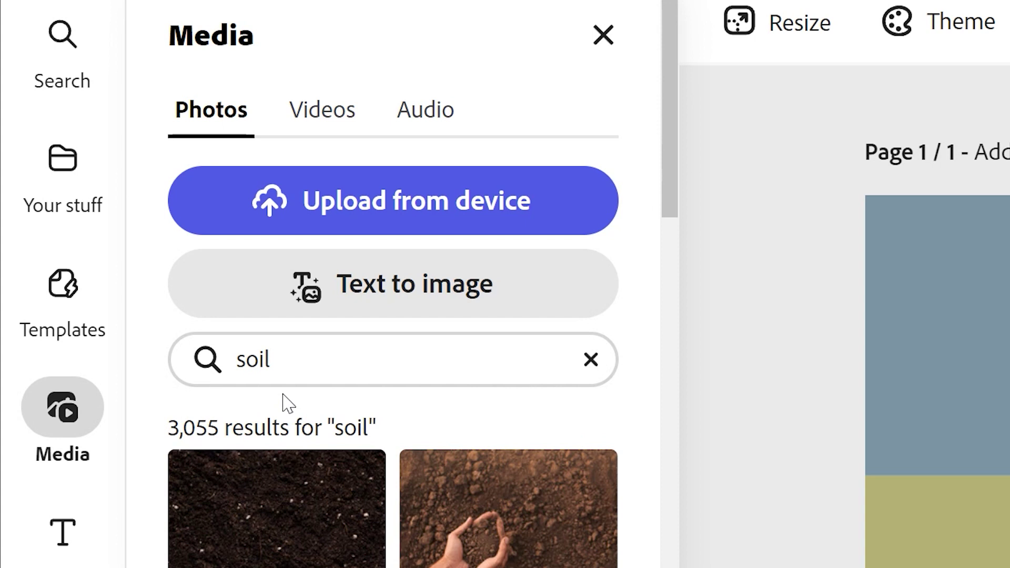
{"action": "scroll", "coordinate": [286, 474], "scroll_direction": "down", "scroll_amount": 5}
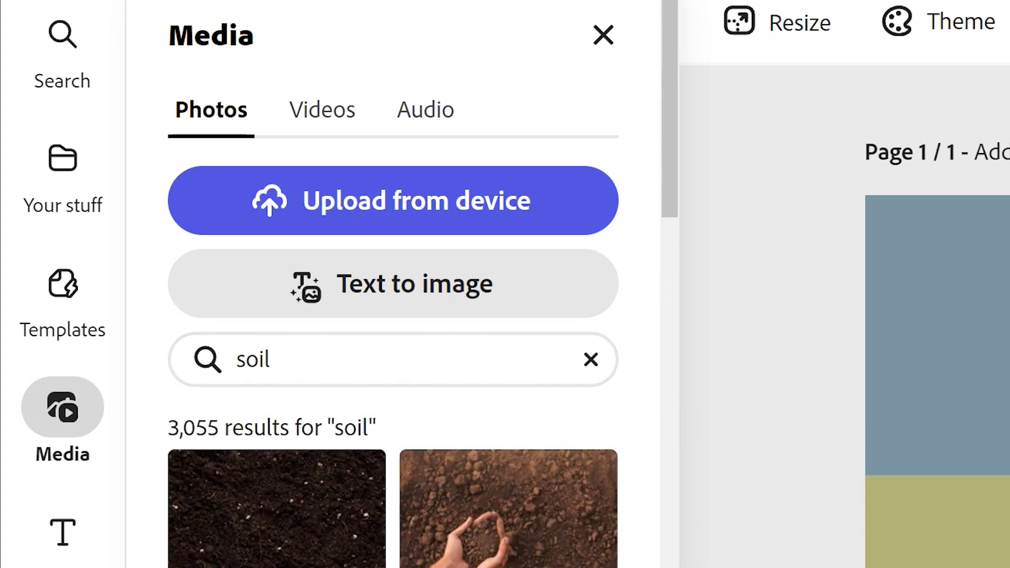
- Add a dark soil photo, remove its background, and place it bottom-left
{"action": "left_click", "coordinate": [276, 507]}
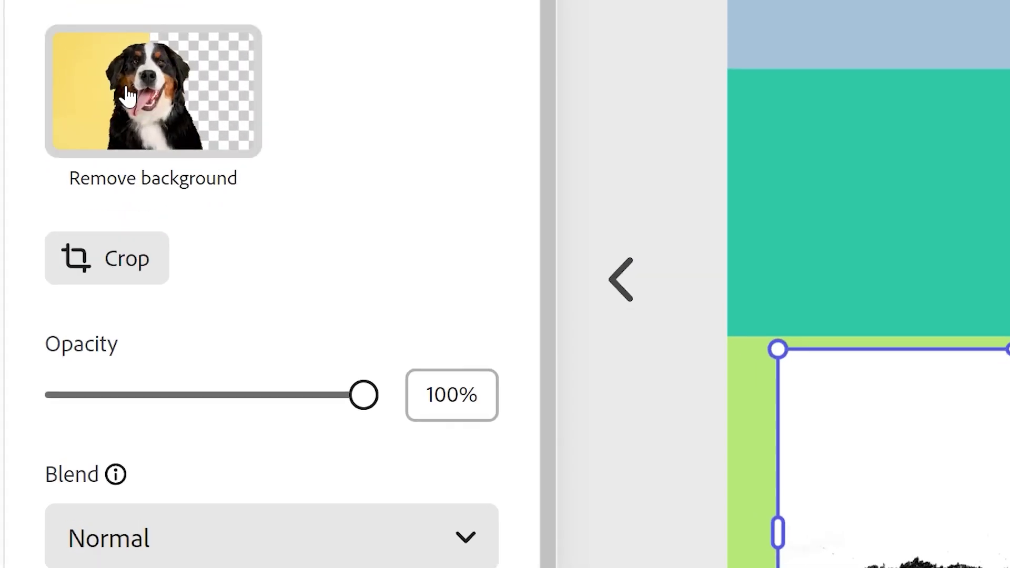
{"action": "left_click", "coordinate": [95, 256]}
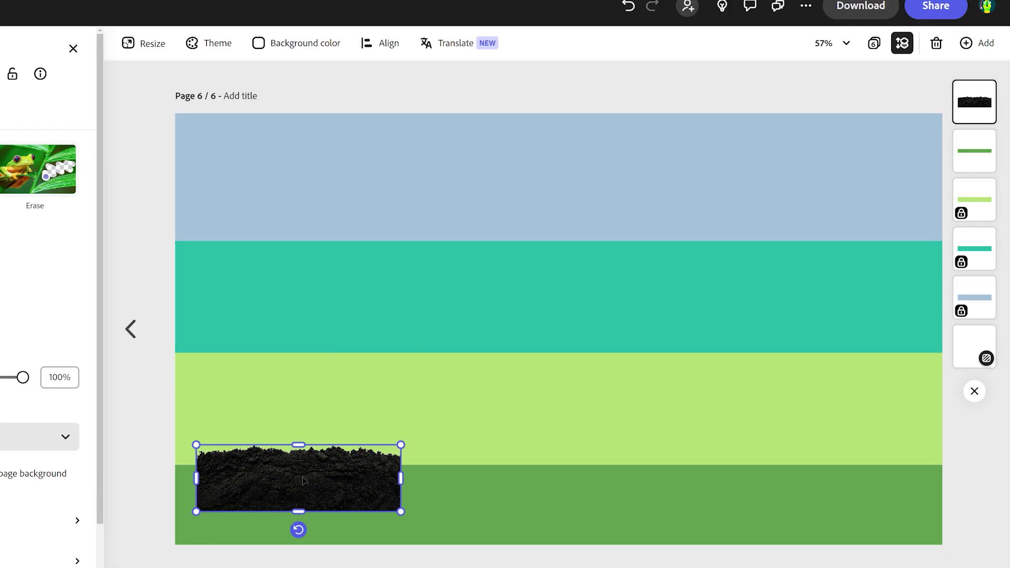
{"action": "left_click_drag", "start_coordinate": [305, 481], "coordinate": [286, 537]}
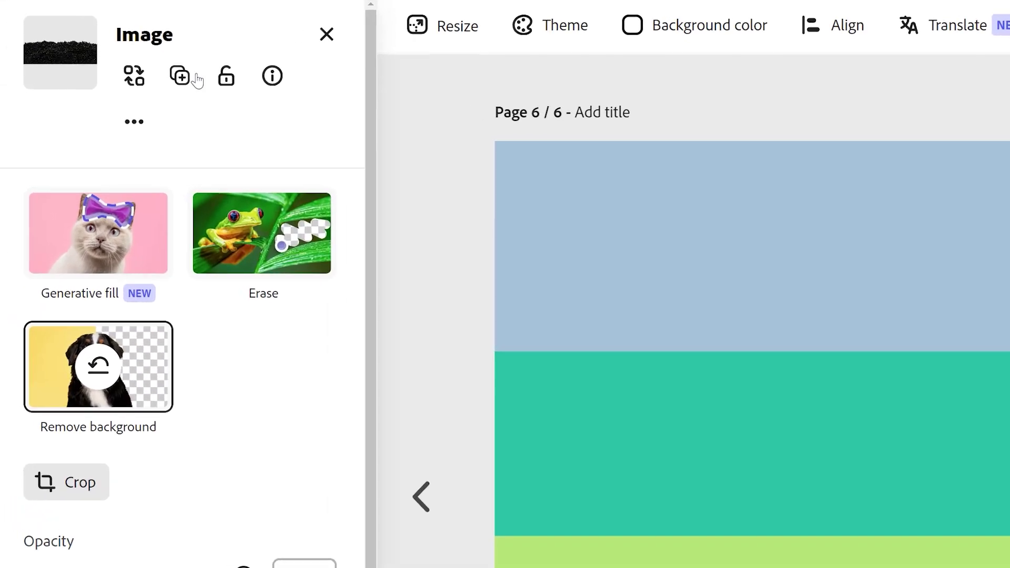
- Duplicate the cut-out soil and slide the copy right along the page bottom
{"action": "left_click", "coordinate": [181, 77]}
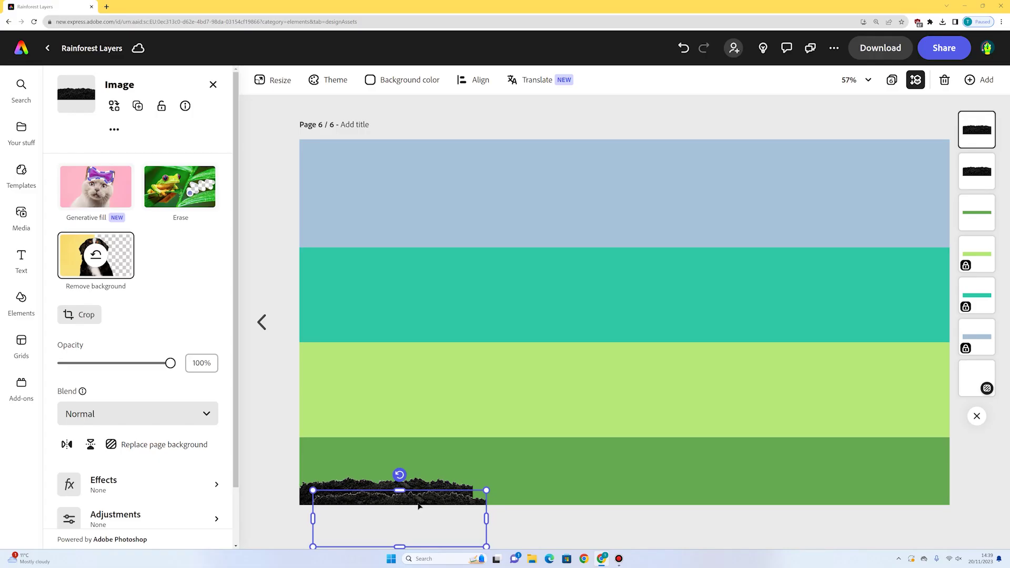
{"action": "left_click_drag", "start_coordinate": [420, 506], "coordinate": [577, 493]}
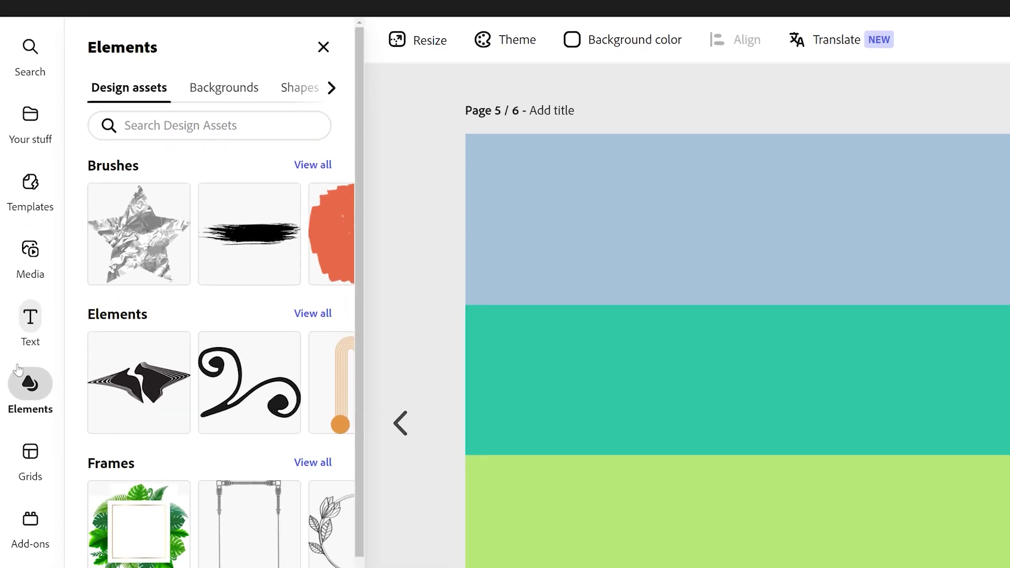
- Search the Elements library for 'shrub' assets
{"action": "left_click", "coordinate": [202, 125]}
{"action": "type", "text": "shrub"}
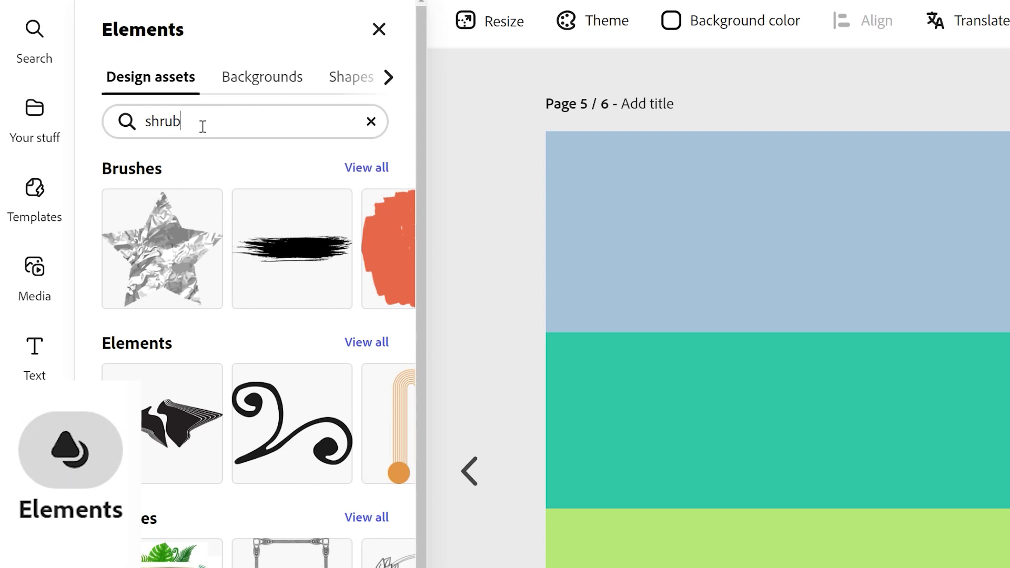
{"action": "key", "text": "Return"}
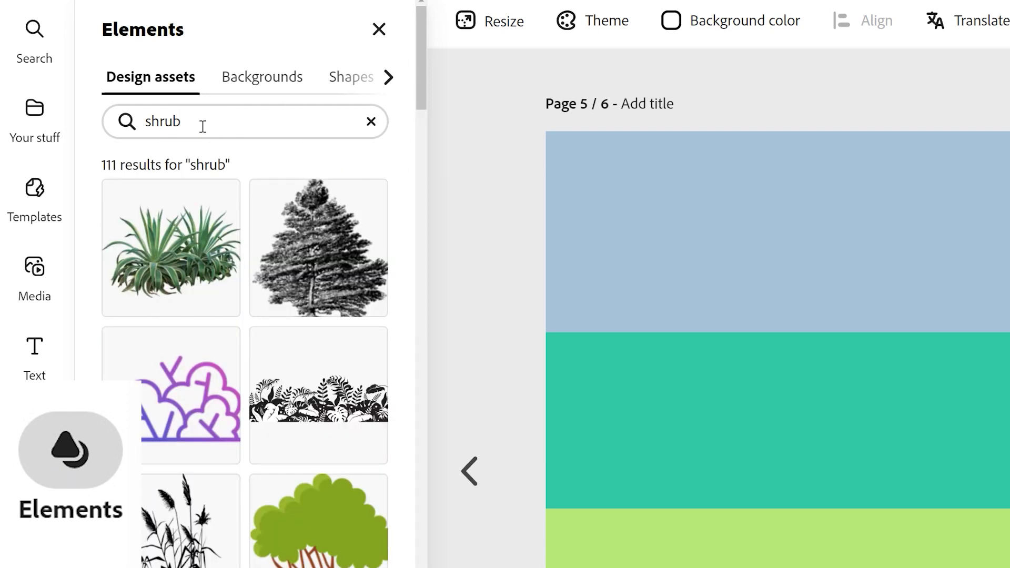
{"action": "scroll", "coordinate": [246, 454], "scroll_direction": "down", "scroll_amount": 10}
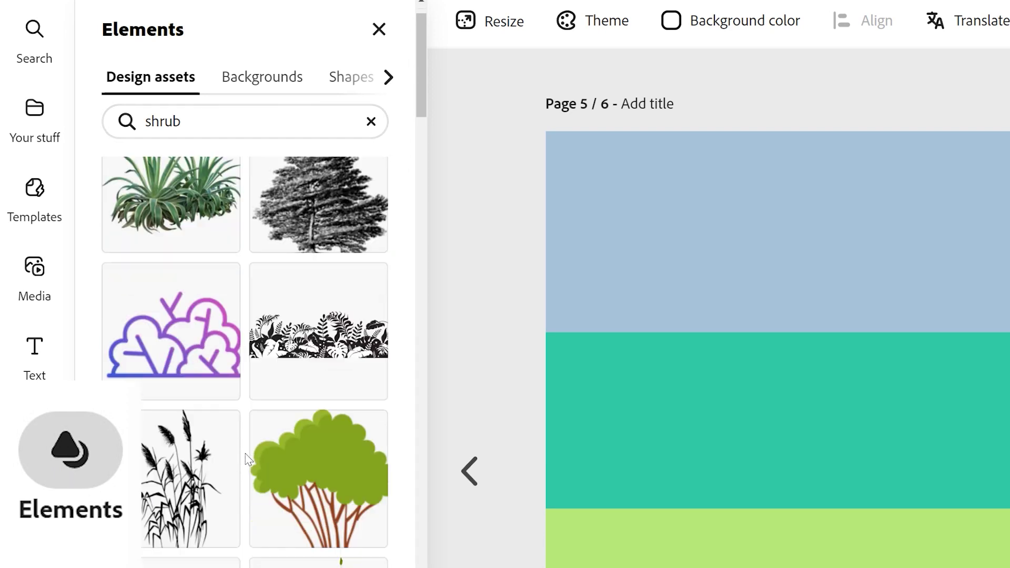
{"action": "scroll", "coordinate": [242, 463], "scroll_direction": "down", "scroll_amount": 6}
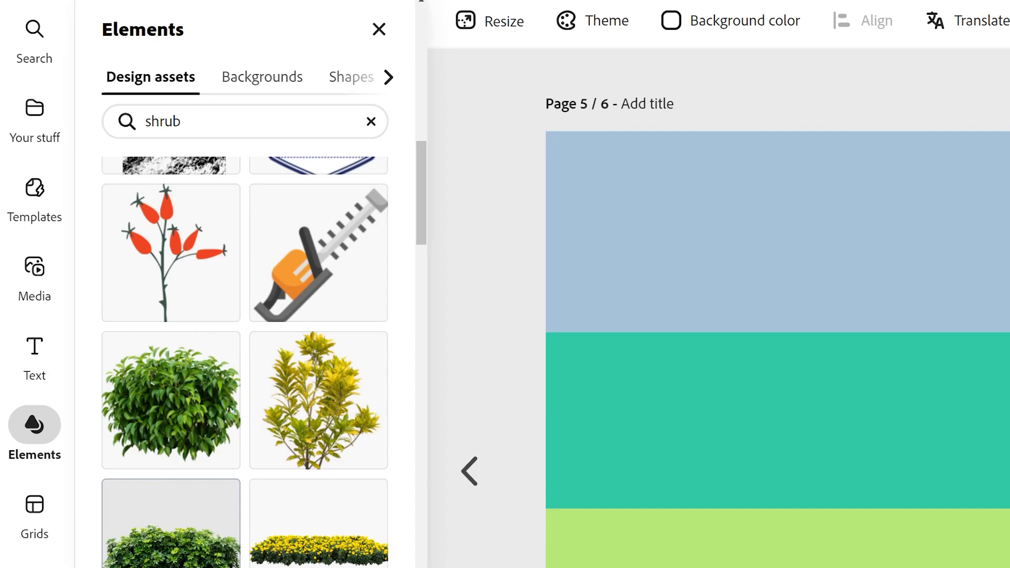
- Add a leafy plant, shrink it and set it on the soil
{"action": "left_click", "coordinate": [319, 335]}
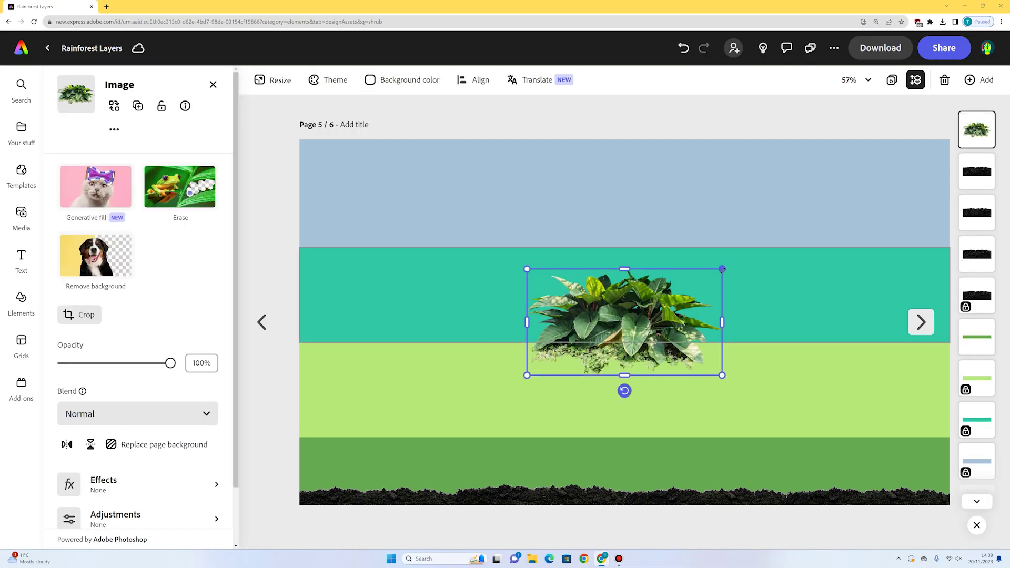
{"action": "left_click_drag", "start_coordinate": [722, 269], "coordinate": [339, 484]}
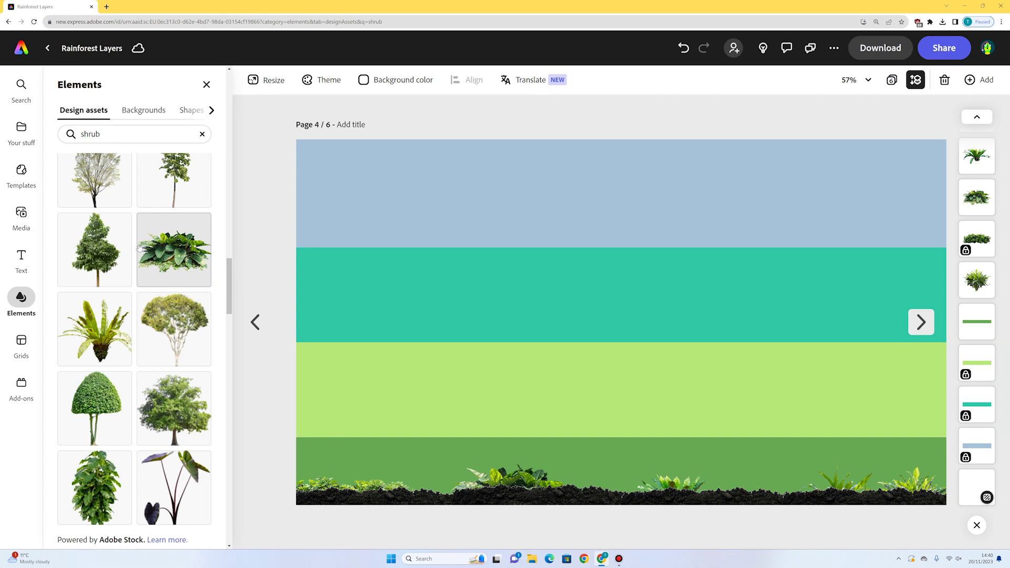
{"action": "left_click_drag", "start_coordinate": [103, 135], "coordinate": [55, 138]}
- Search Elements for 'tree' and stand a bushy tree on the forest floor at the right
{"action": "type", "text": "tree"}
{"action": "key", "text": "Return"}
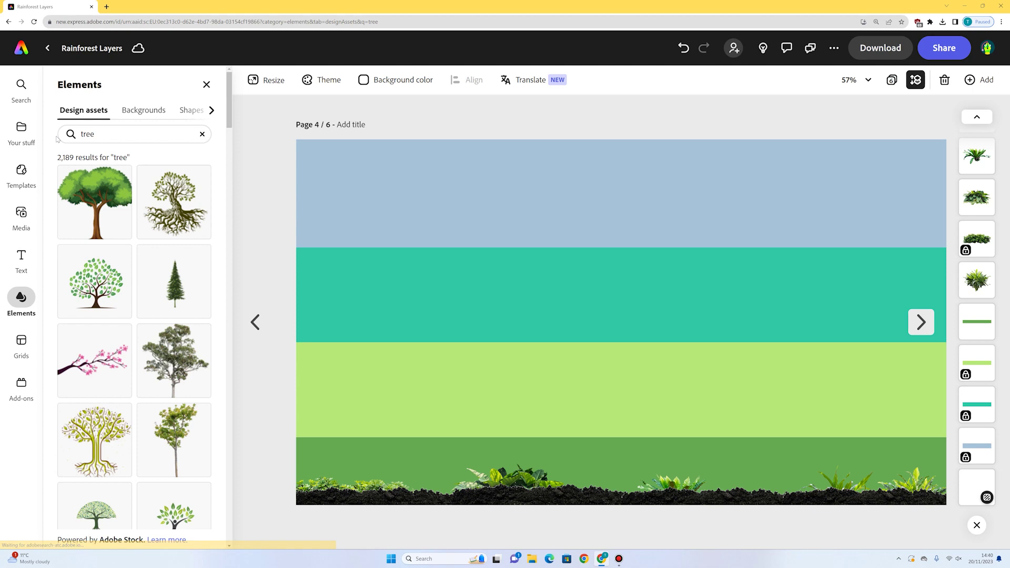
{"action": "scroll", "coordinate": [191, 277], "scroll_direction": "down", "scroll_amount": 10}
{"action": "left_click", "coordinate": [173, 289]}
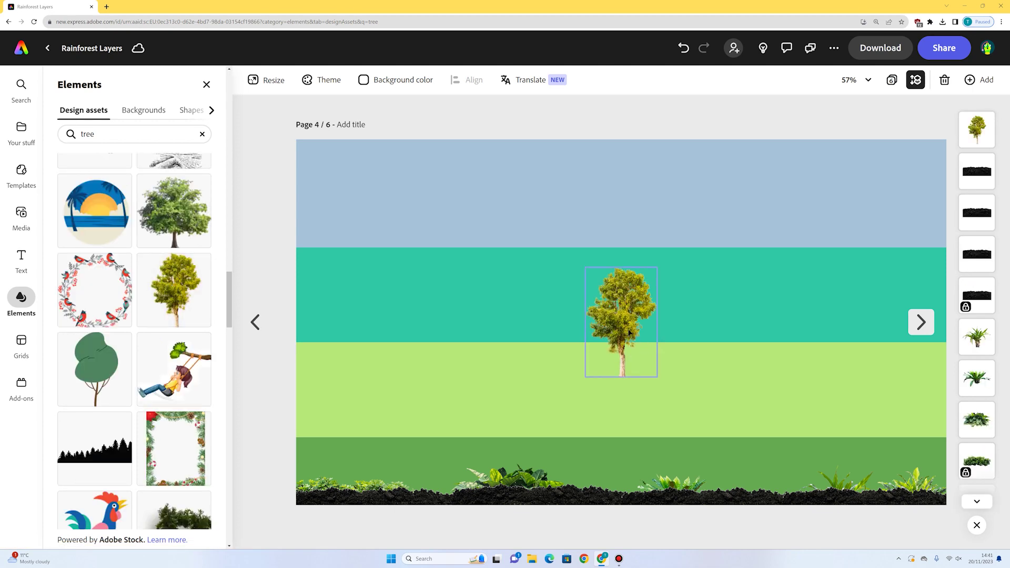
{"action": "left_click_drag", "start_coordinate": [637, 323], "coordinate": [901, 447]}
{"action": "left_click_drag", "start_coordinate": [851, 384], "coordinate": [792, 303]}
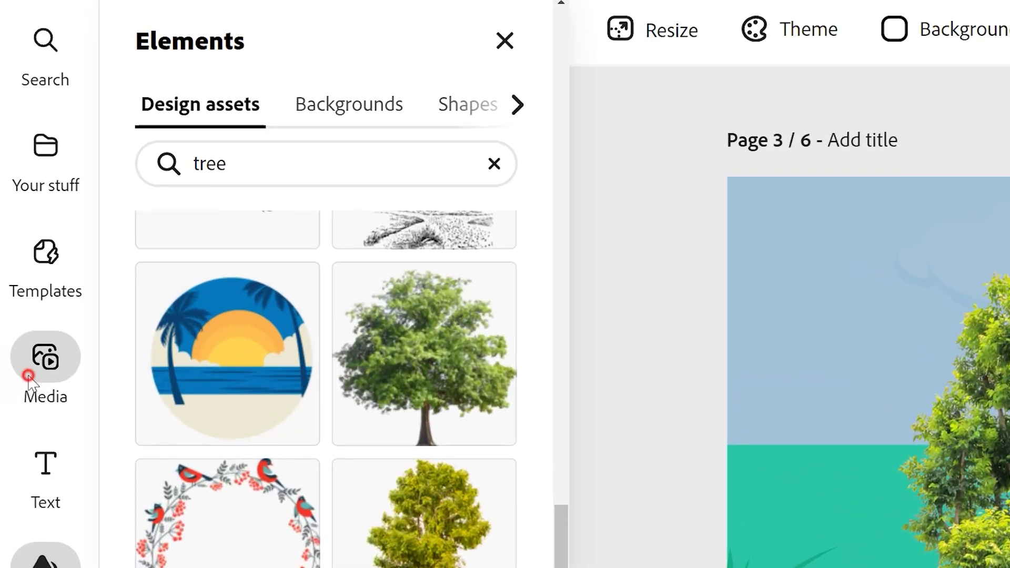
- Search Photos for 'parrot' and place a blue-and-yellow macaw photo near the page centre
{"action": "left_click", "coordinate": [29, 378]}
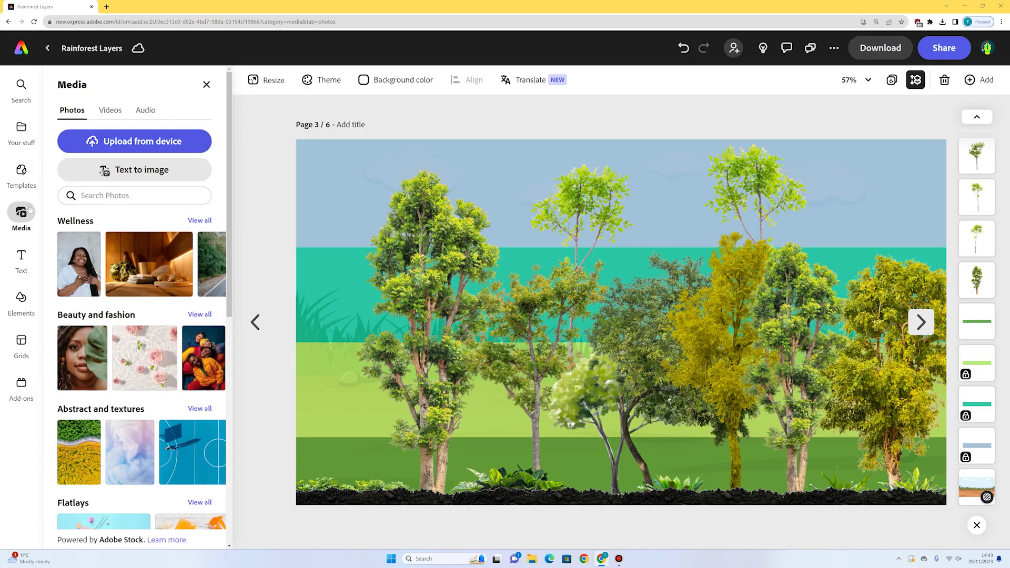
{"action": "left_click", "coordinate": [113, 196]}
{"action": "type", "text": "parrot"}
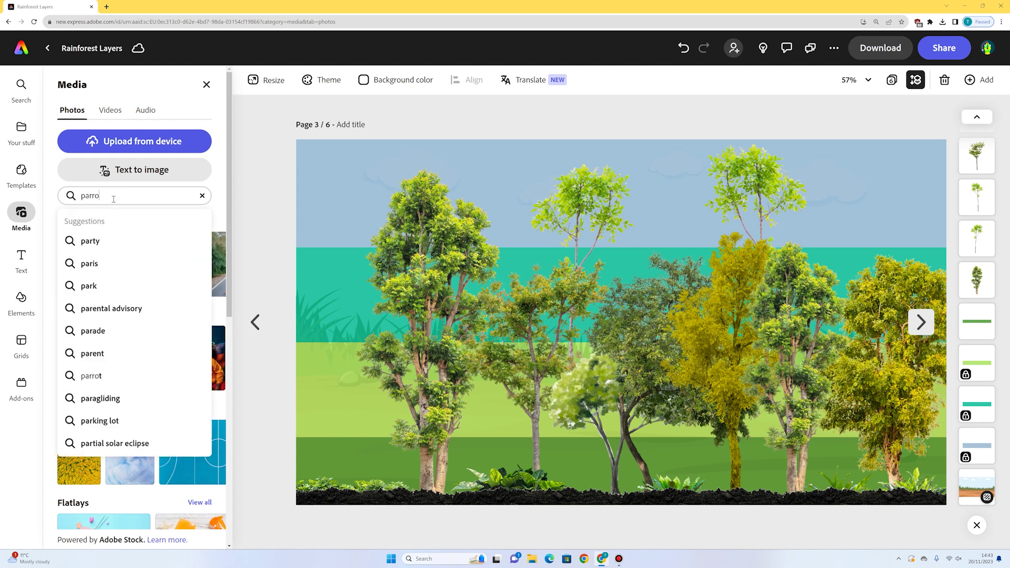
{"action": "key", "text": "Return"}
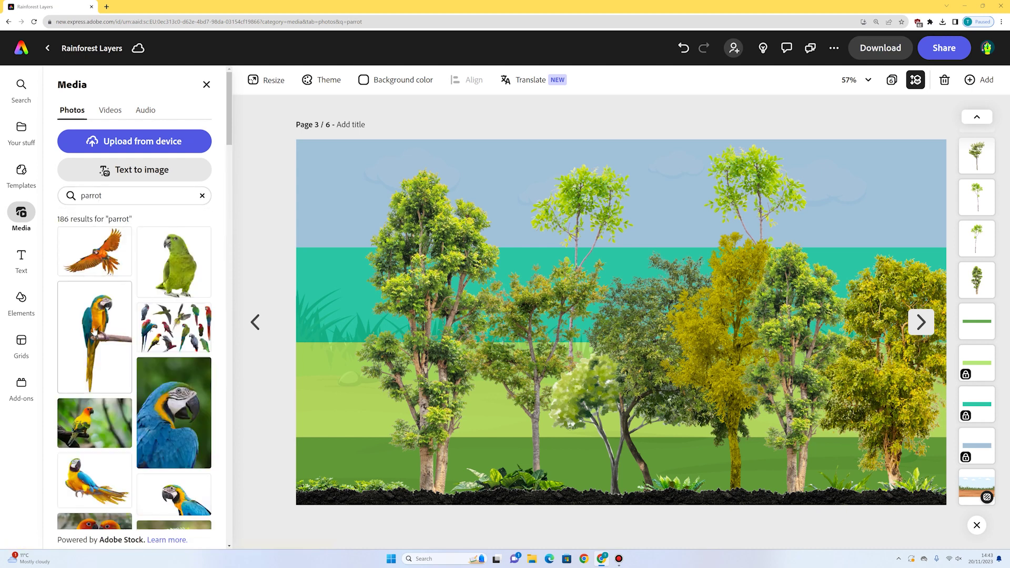
{"action": "left_click", "coordinate": [90, 469]}
{"action": "left_click_drag", "start_coordinate": [425, 212], "coordinate": [517, 282]}
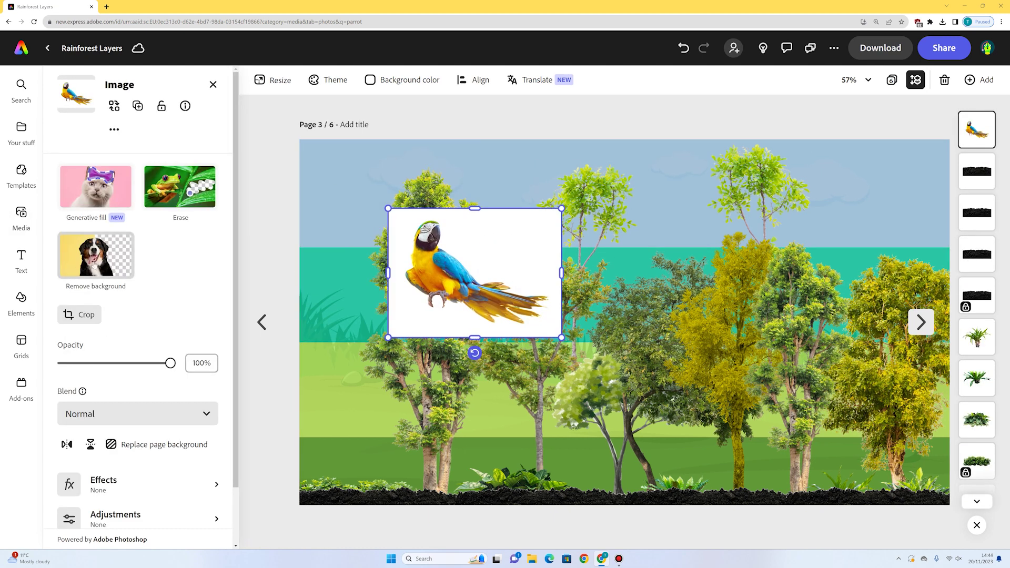
- Remove the macaw's white background, then shrink it and perch it on the left treetop
{"action": "left_click", "coordinate": [96, 256]}
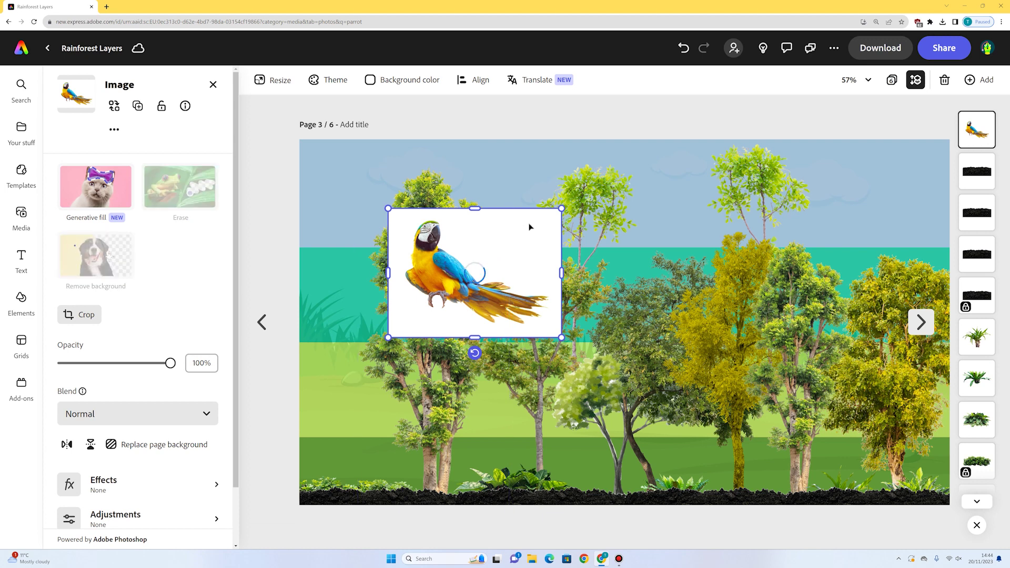
{"action": "left_click_drag", "start_coordinate": [550, 220], "coordinate": [435, 179]}
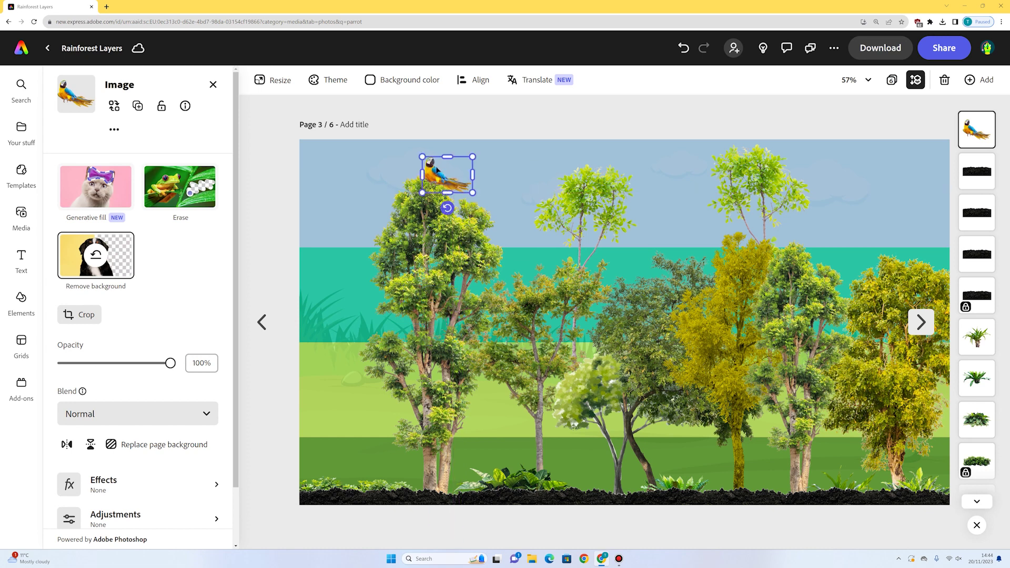
{"action": "left_click_drag", "start_coordinate": [419, 188], "coordinate": [443, 184]}
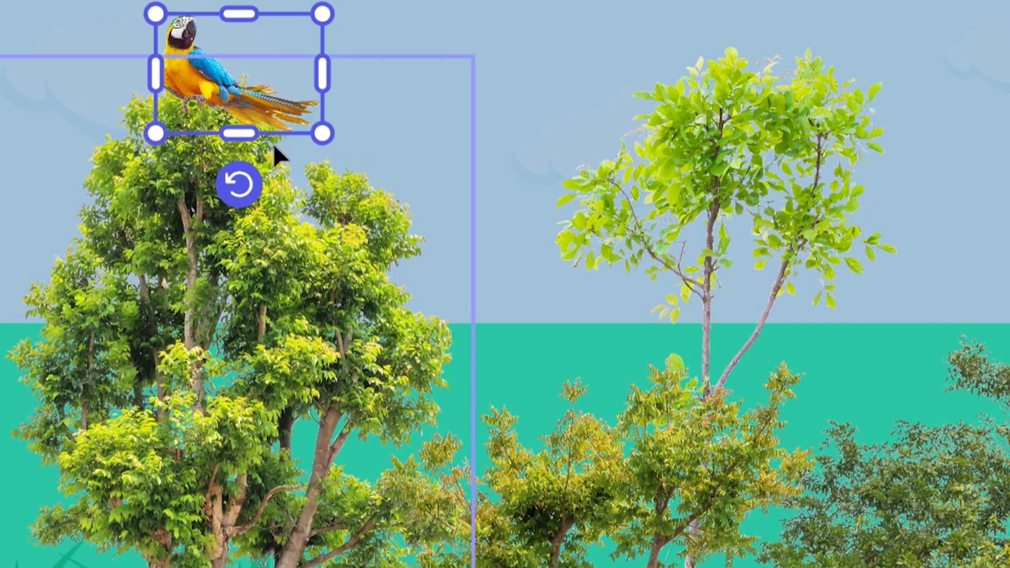
- Send the parrot backwards behind the tree's leaves and lift it higher on the crown
{"action": "right_click", "coordinate": [192, 74]}
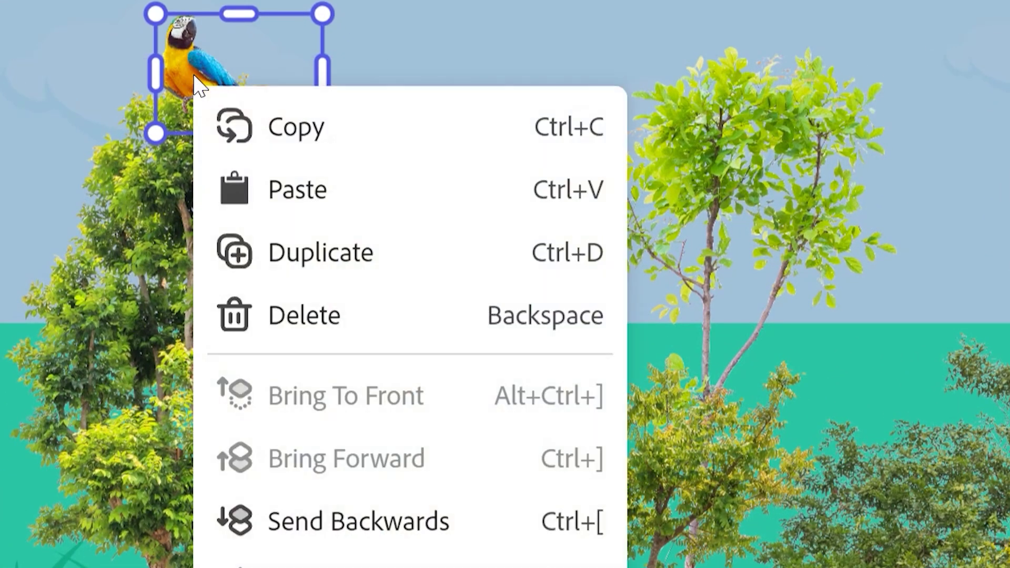
{"action": "left_click", "coordinate": [462, 518]}
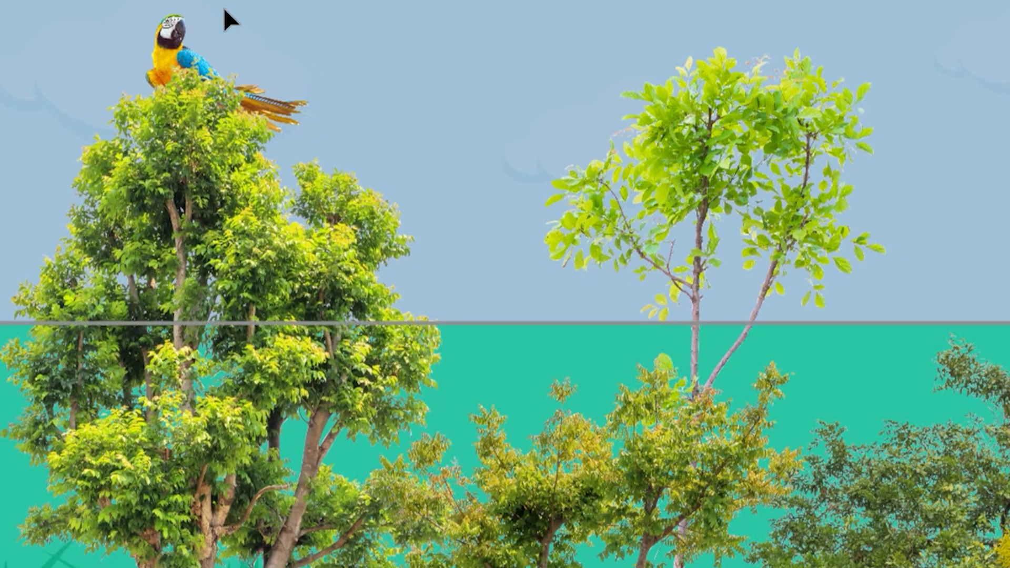
{"action": "left_click_drag", "start_coordinate": [165, 30], "coordinate": [158, 13]}
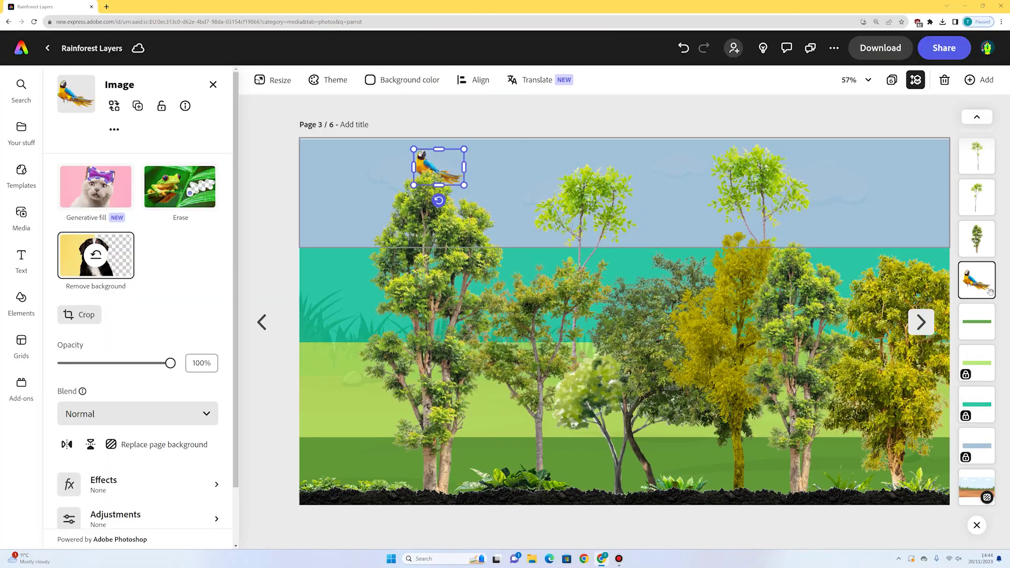
- Move the parrot just above the tree layer in the layer stack, then leave full-screen preview
{"action": "left_click_drag", "start_coordinate": [972, 285], "coordinate": [978, 216]}
{"action": "left_click_drag", "start_coordinate": [962, 181], "coordinate": [964, 203]}
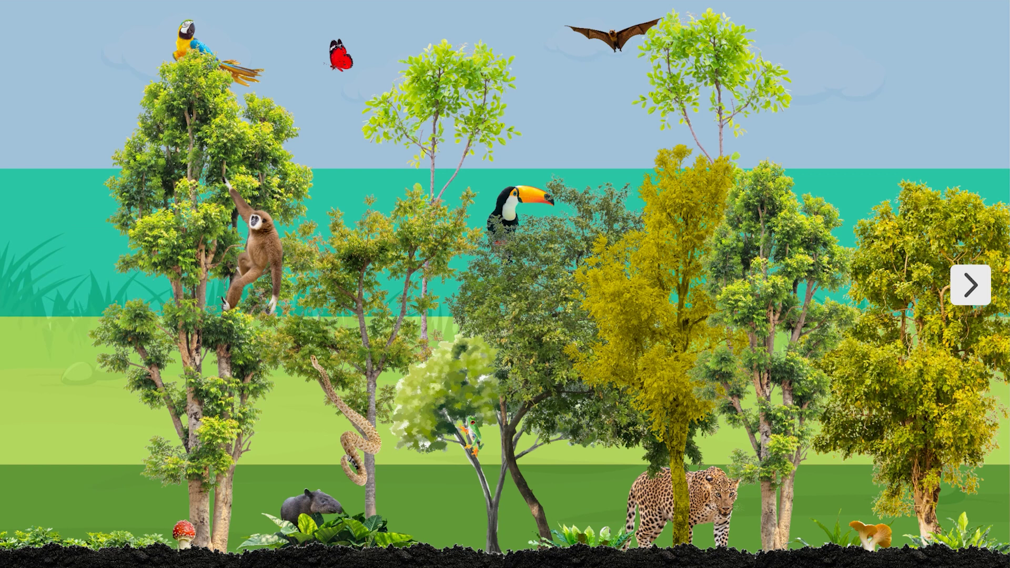
{"action": "key", "text": "Escape"}
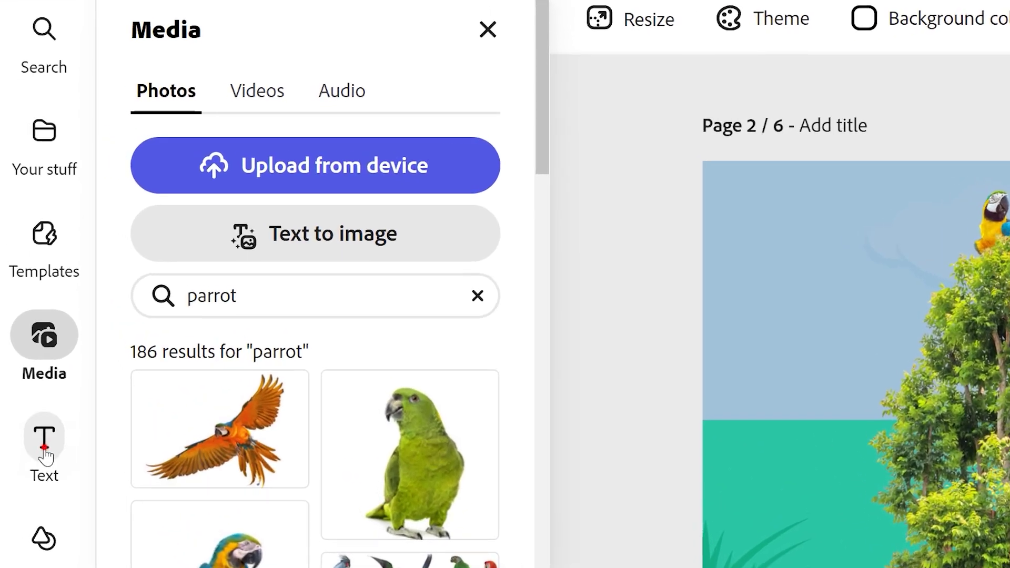
- Add a left-aligned, two-line 'Emergent Layer' label at the top-left of the sky band
{"action": "left_click", "coordinate": [21, 256]}
{"action": "left_click", "coordinate": [271, 111]}
{"action": "type", "text": "Em"}
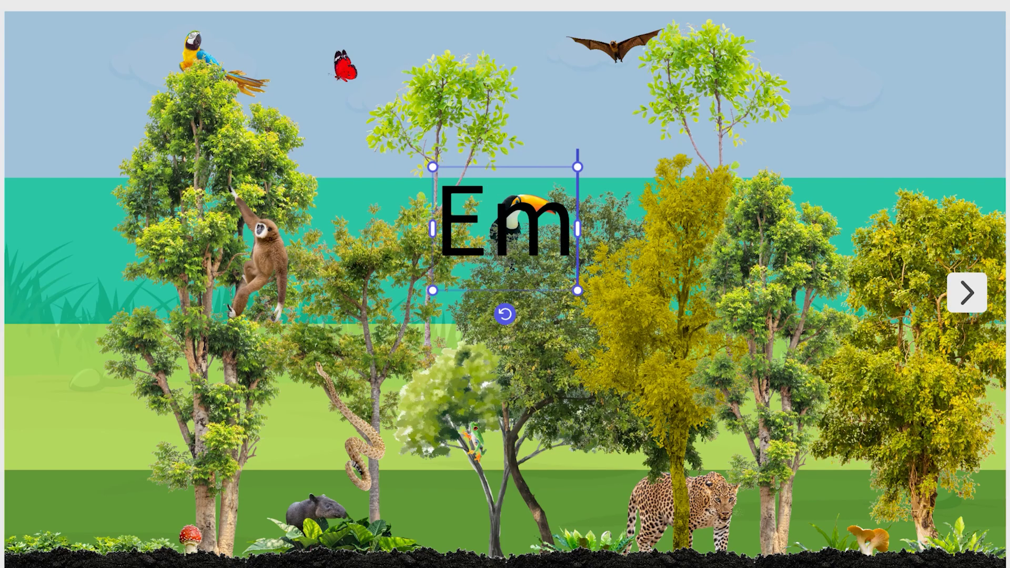
{"action": "type", "text": "ergent Layer"}
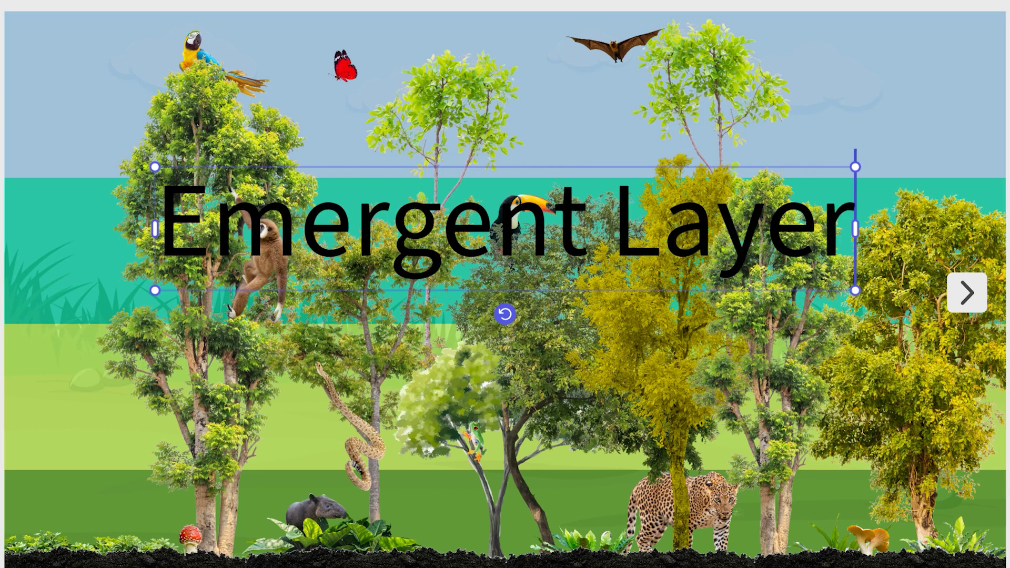
{"action": "left_click_drag", "start_coordinate": [856, 167], "coordinate": [388, 278]}
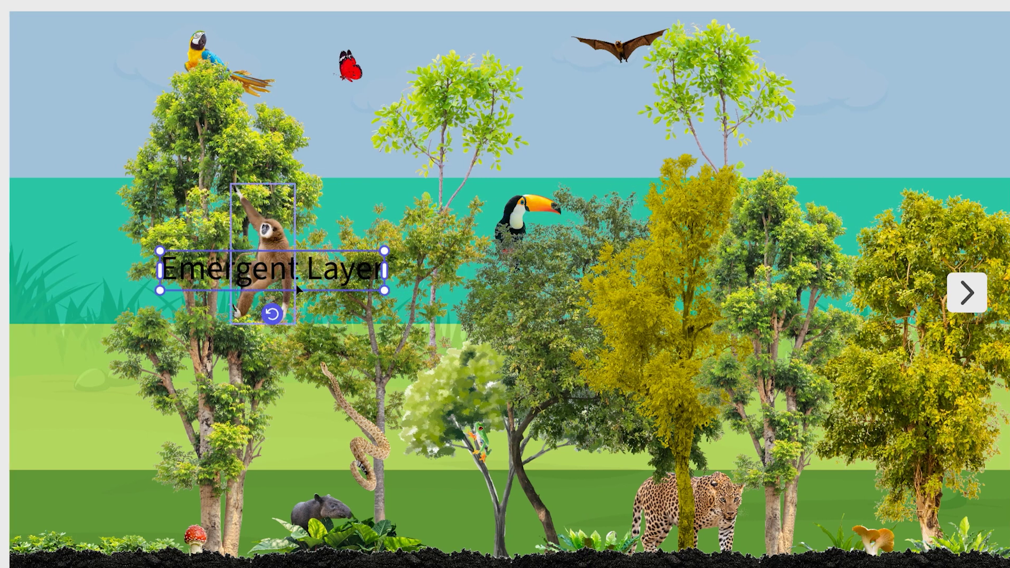
{"action": "left_click_drag", "start_coordinate": [298, 288], "coordinate": [178, 78]}
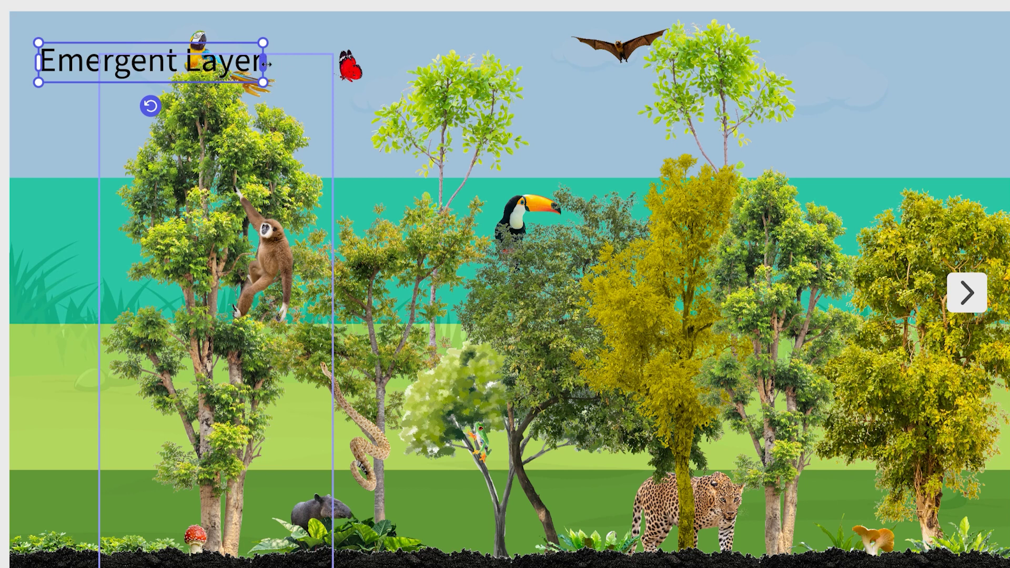
{"action": "left_click_drag", "start_coordinate": [264, 64], "coordinate": [195, 64]}
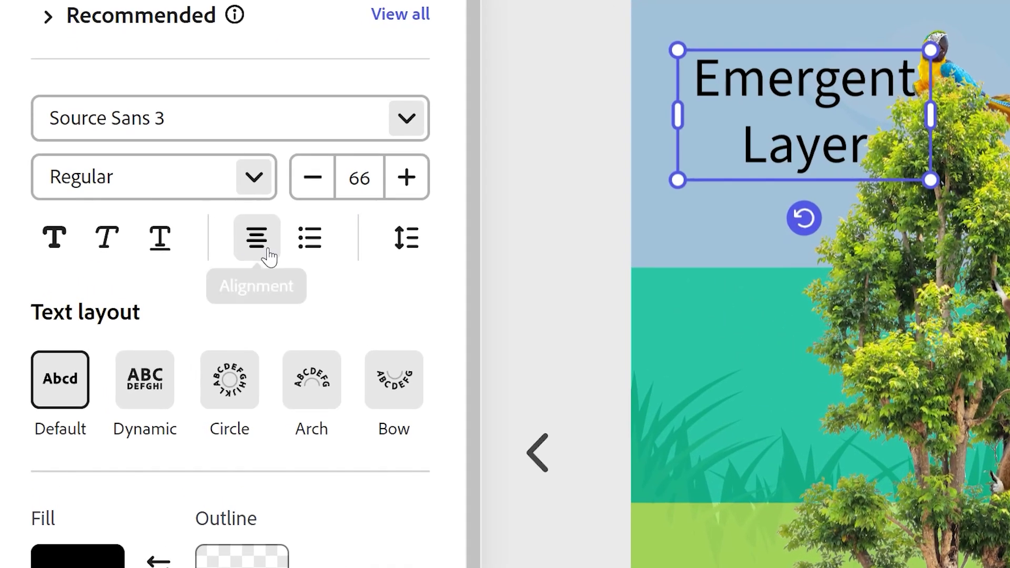
{"action": "left_click", "coordinate": [266, 253]}
{"action": "left_click", "coordinate": [192, 305]}
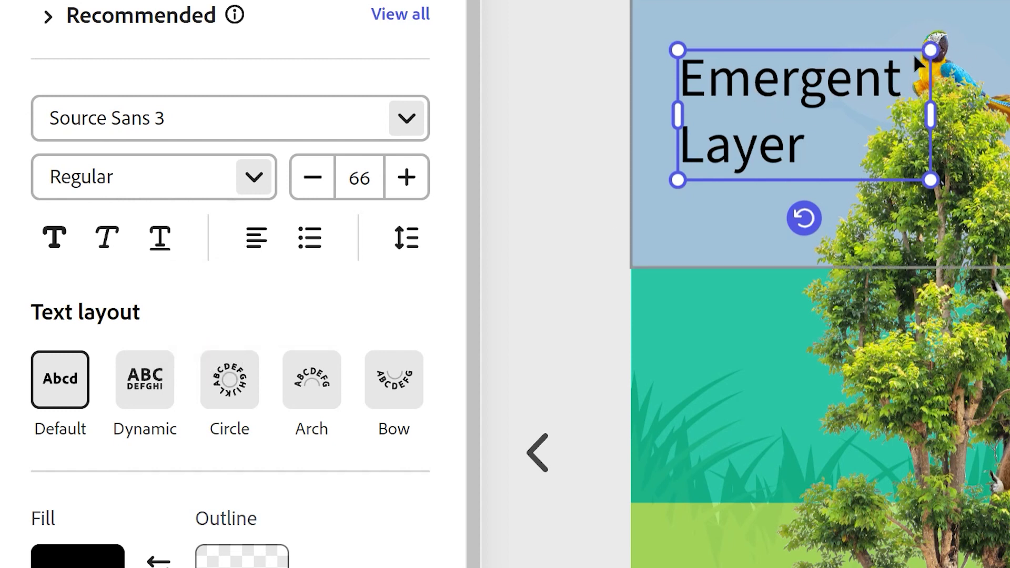
{"action": "left_click_drag", "start_coordinate": [929, 51], "coordinate": [864, 84]}
{"action": "mouse_move", "coordinate": [794, 106]}
{"action": "left_mouse_down"}
{"action": "mouse_move", "coordinate": [794, 85]}
{"action": "mouse_move", "coordinate": [785, 97]}
{"action": "left_mouse_up"}
- Duplicate the label into the canopy band and select 'Emergent' for rewording
{"action": "left_click", "coordinate": [592, 104]}
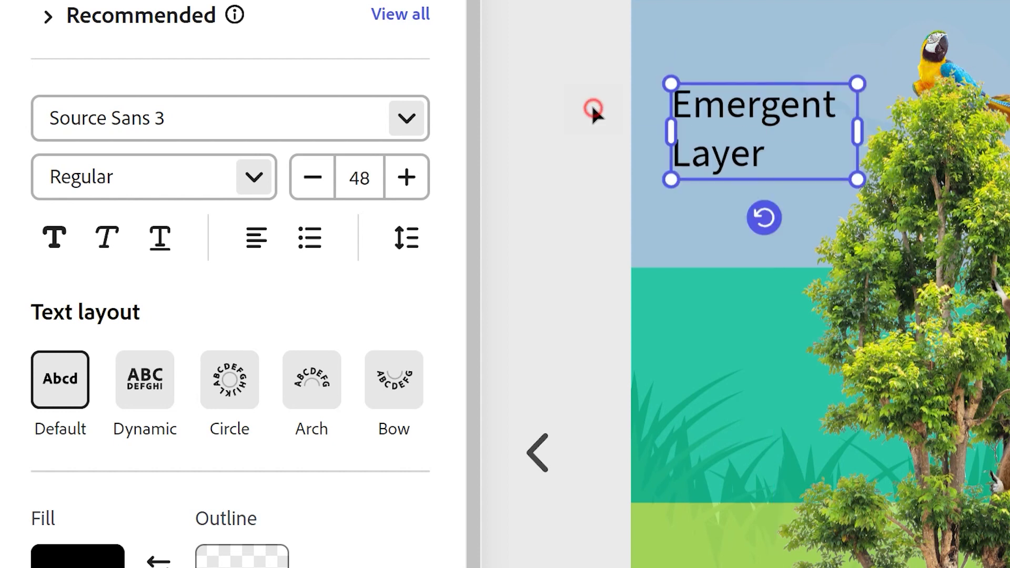
{"action": "left_click", "coordinate": [691, 124]}
{"action": "key", "text": "ctrl+d"}
{"action": "left_click_drag", "start_coordinate": [778, 178], "coordinate": [732, 410]}
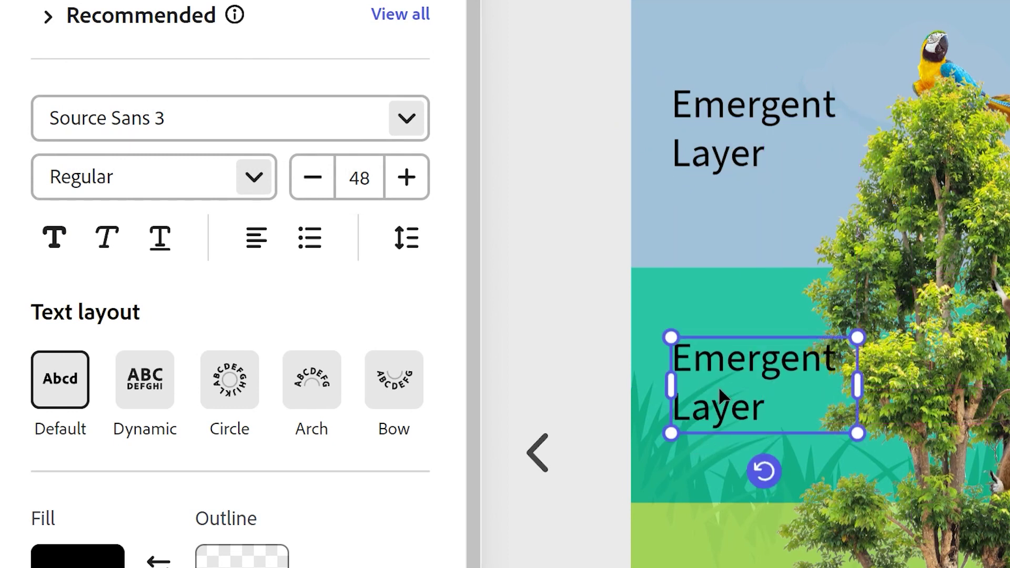
{"action": "double_click", "coordinate": [747, 351]}
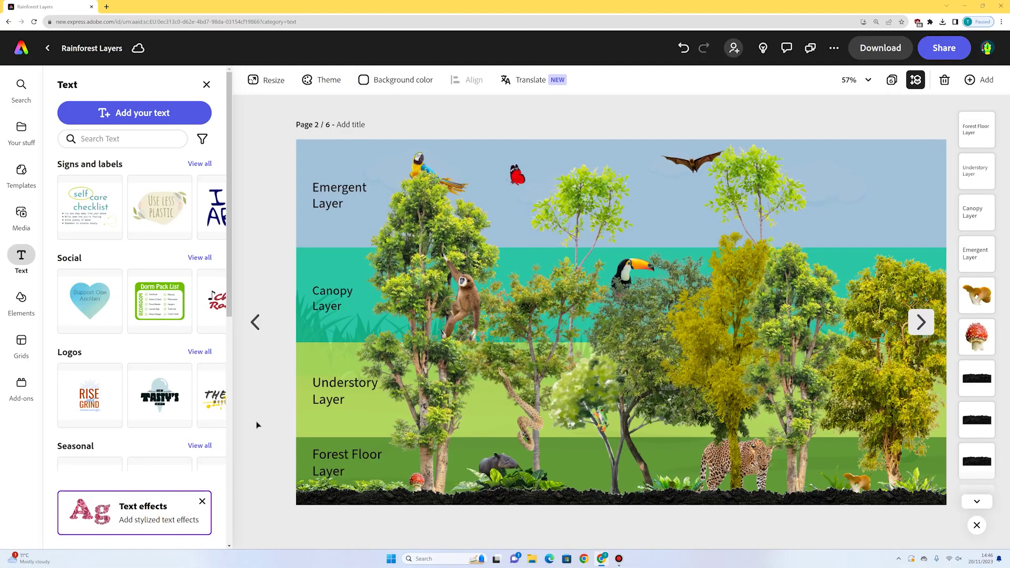
- Set all four band labels in the Economica font
{"action": "left_click", "coordinate": [340, 196]}
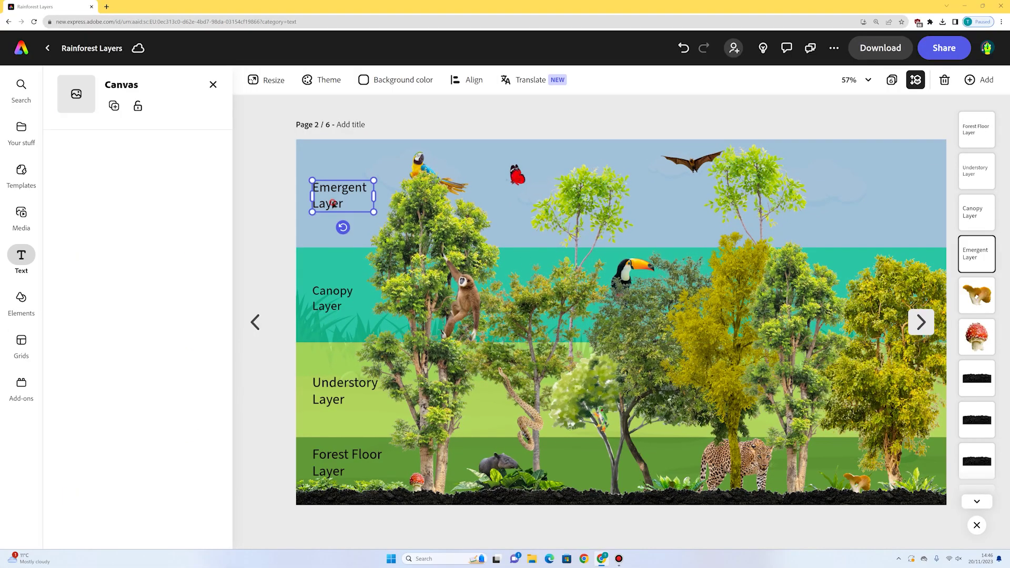
{"action": "left_click", "coordinate": [345, 304], "text": "shift"}
{"action": "left_click", "coordinate": [345, 392], "text": "shift"}
{"action": "left_click", "coordinate": [350, 459], "text": "shift"}
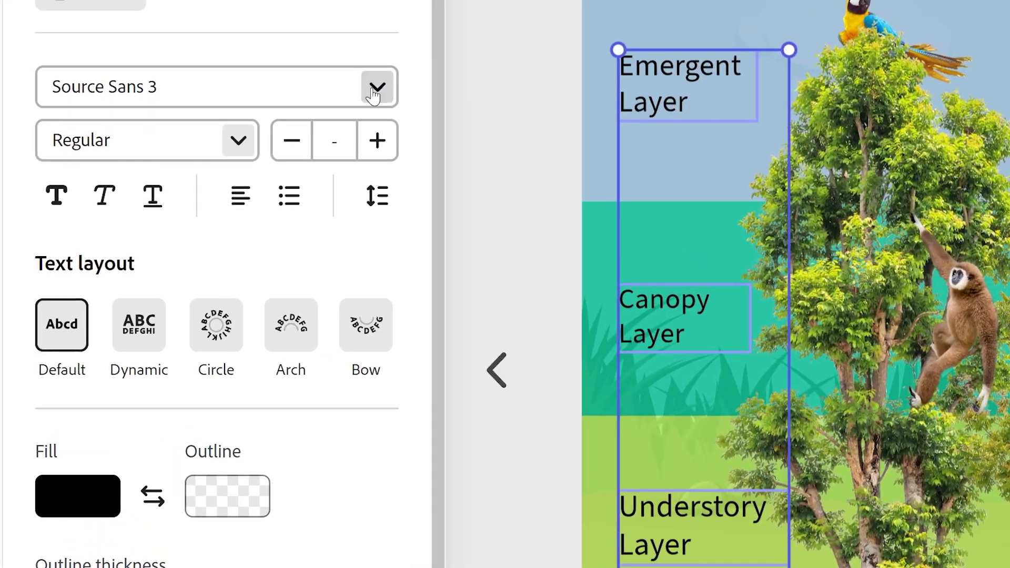
{"action": "left_click", "coordinate": [208, 197]}
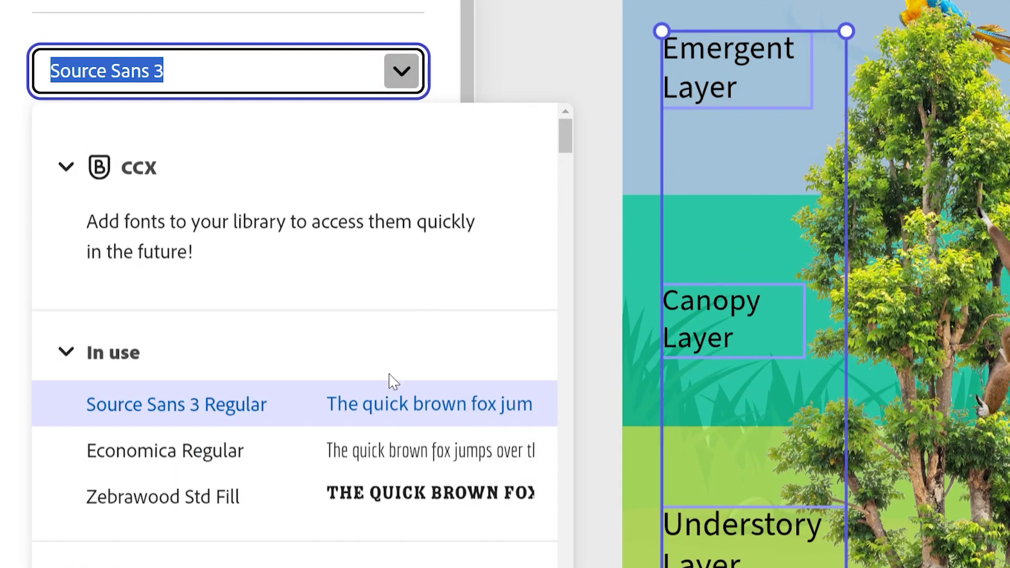
{"action": "left_click", "coordinate": [337, 463]}
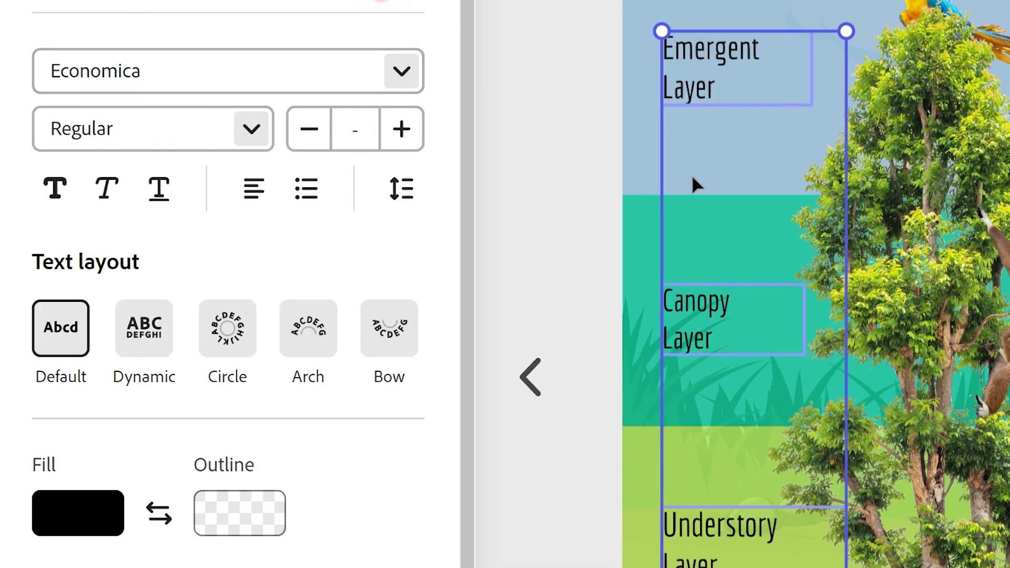
- Nudge the Emergent, Canopy and Understory labels upward so the bands are evenly labelled
{"action": "left_click", "coordinate": [555, 44]}
{"action": "left_click_drag", "start_coordinate": [694, 100], "coordinate": [695, 81]}
{"action": "left_click", "coordinate": [688, 320]}
{"action": "left_click_drag", "start_coordinate": [688, 320], "coordinate": [686, 305]}
{"action": "left_click_drag", "start_coordinate": [693, 532], "coordinate": [691, 523]}
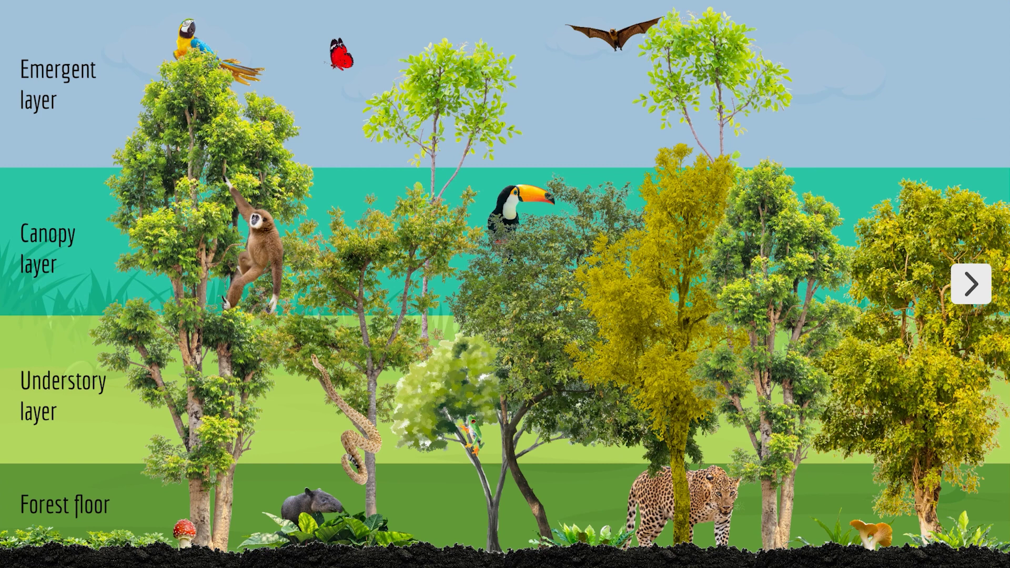
- Search Elements for 'paint' and place a black brush stroke in the upper-right sky
{"action": "key", "text": "Escape"}
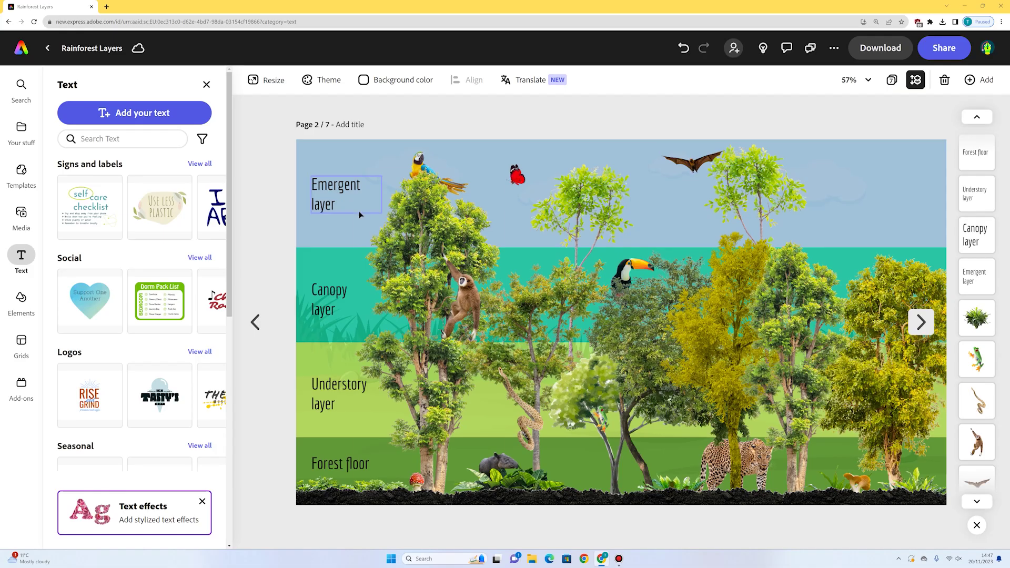
{"action": "left_click", "coordinate": [21, 299]}
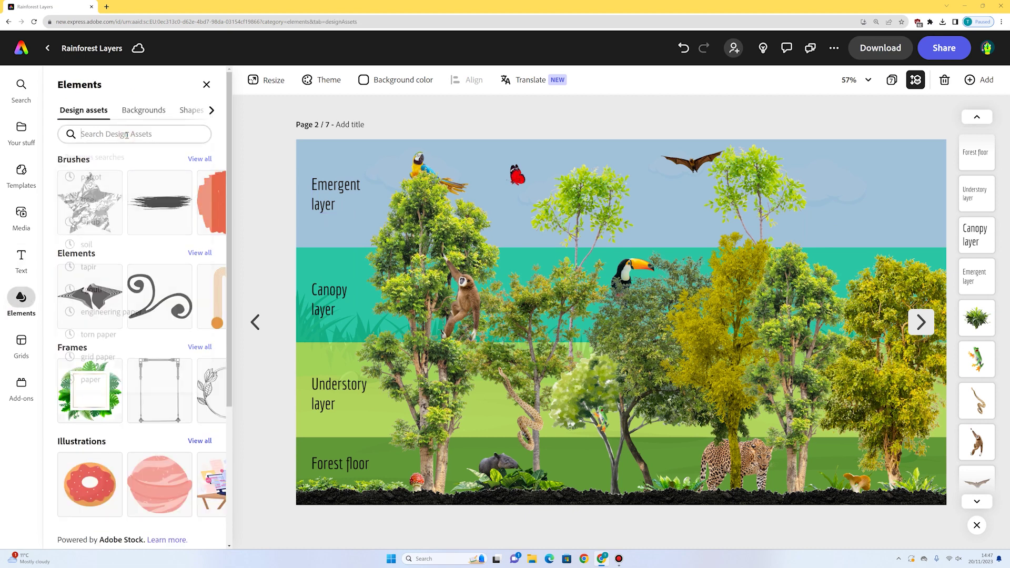
{"action": "left_click", "coordinate": [127, 135]}
{"action": "type", "text": "paint"}
{"action": "key", "text": "Return"}
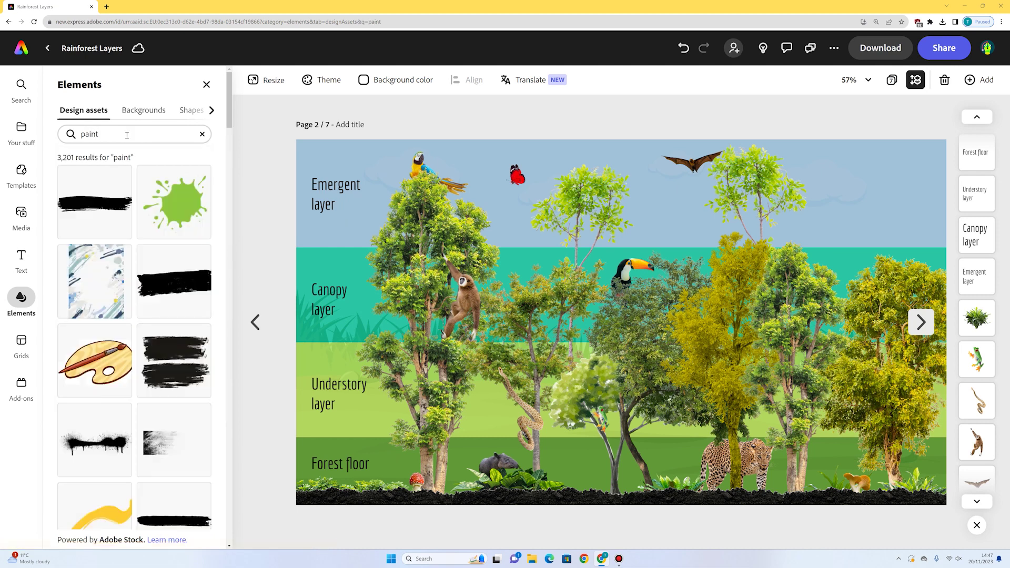
{"action": "scroll", "coordinate": [155, 374], "scroll_direction": "down", "scroll_amount": 10}
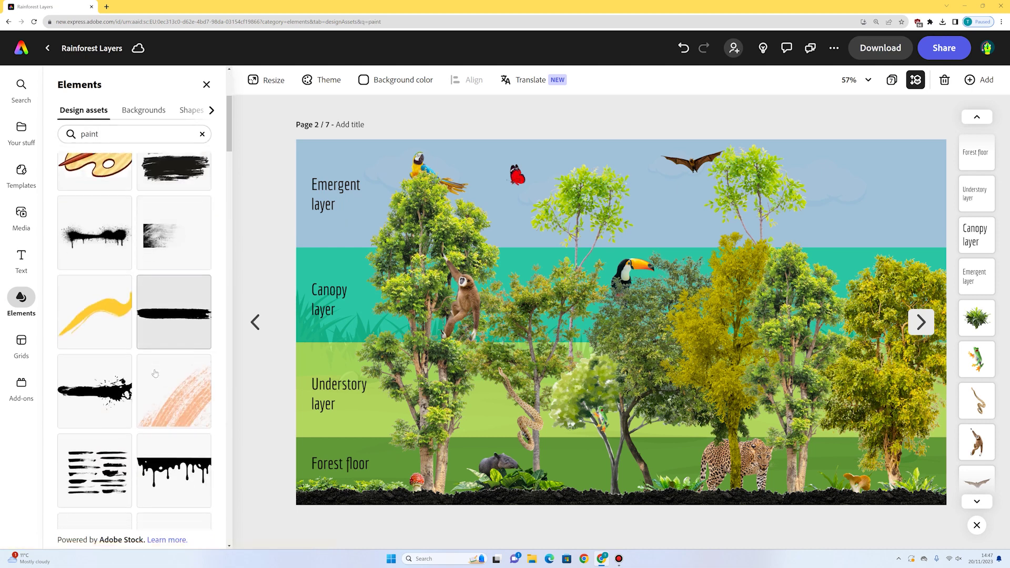
{"action": "scroll", "coordinate": [155, 374], "scroll_direction": "down", "scroll_amount": 5}
{"action": "left_click", "coordinate": [94, 287]}
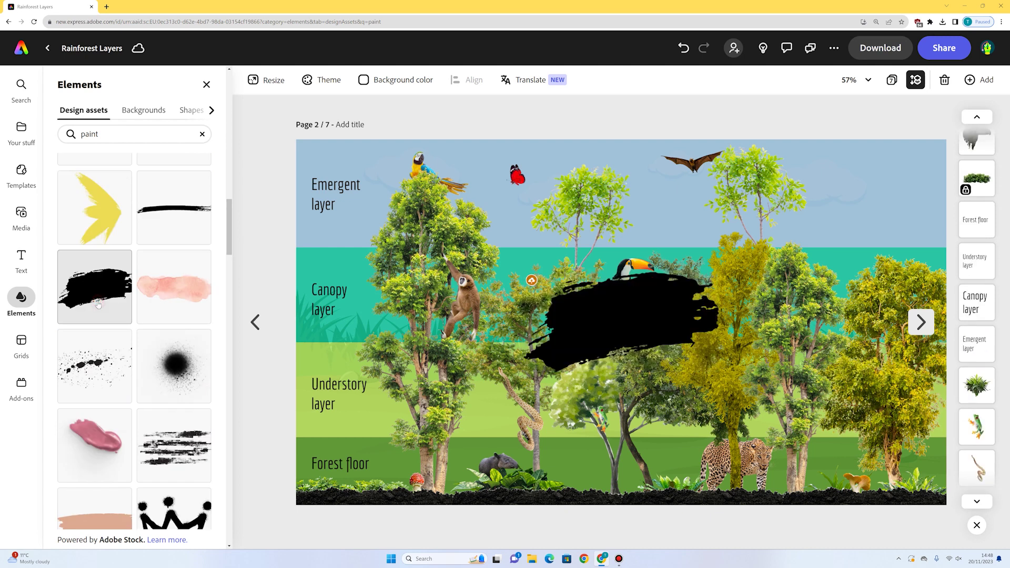
{"action": "mouse_move", "coordinate": [631, 333]}
{"action": "left_mouse_down"}
{"action": "mouse_move", "coordinate": [675, 330]}
{"action": "mouse_move", "coordinate": [819, 192]}
{"action": "mouse_move", "coordinate": [849, 222]}
{"action": "left_mouse_up"}
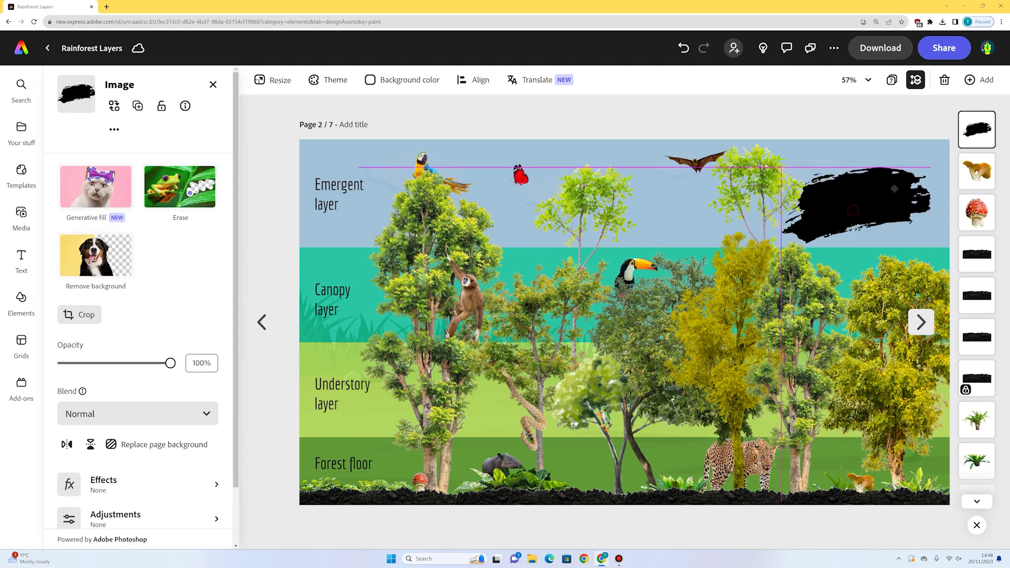
- Colorize the brush stroke teal and settle it in the top-right sky
{"action": "left_click", "coordinate": [836, 125]}
{"action": "left_click", "coordinate": [837, 192]}
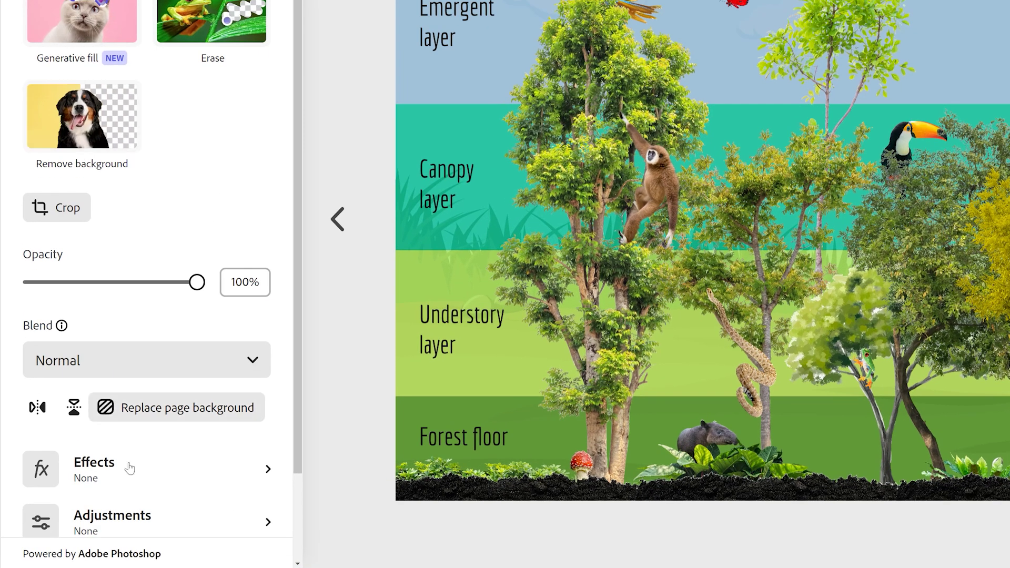
{"action": "left_click", "coordinate": [110, 490]}
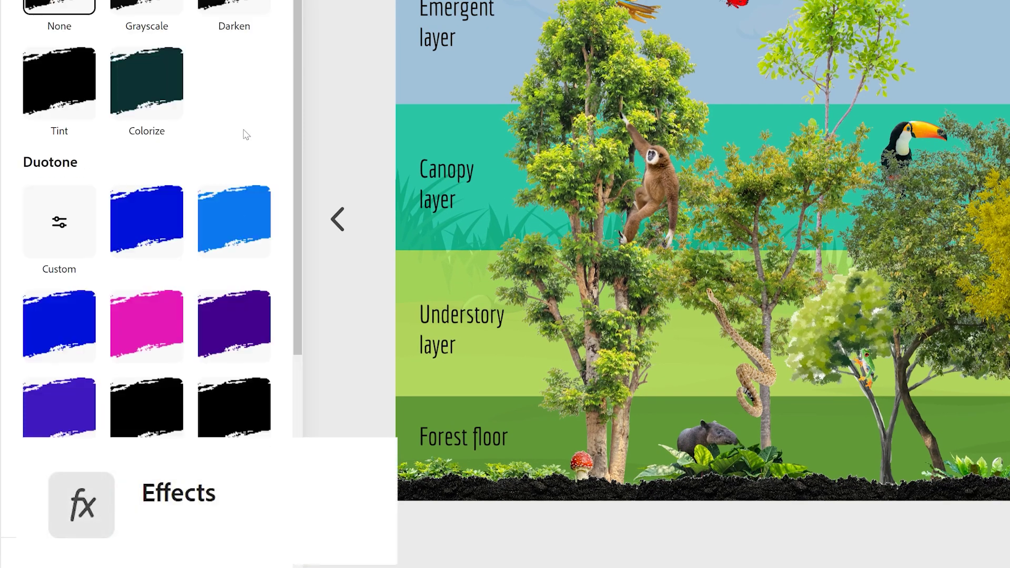
{"action": "scroll", "coordinate": [214, 206], "scroll_direction": "down", "scroll_amount": 5}
{"action": "left_click", "coordinate": [232, 289]}
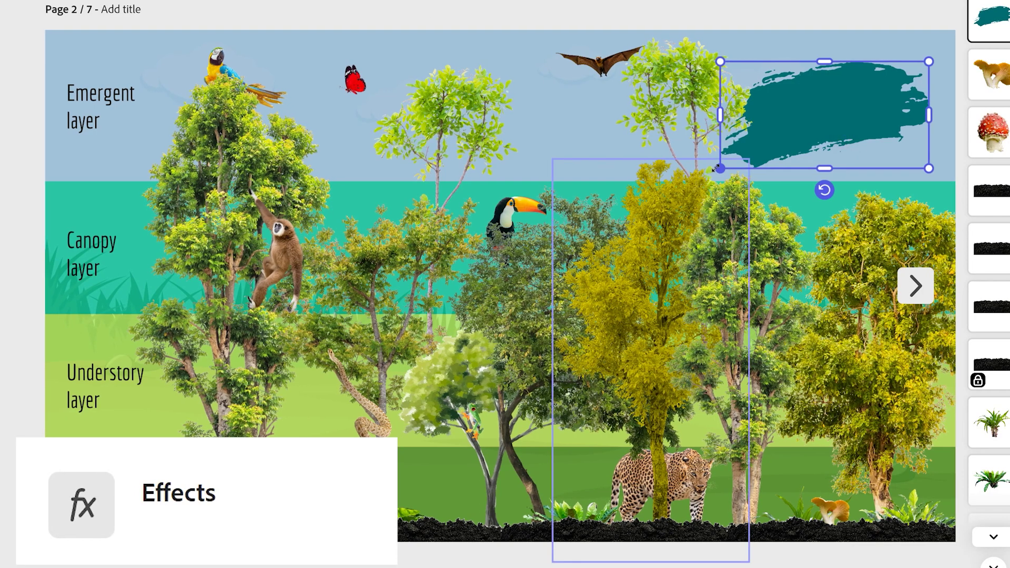
{"action": "left_click_drag", "start_coordinate": [792, 155], "coordinate": [783, 161]}
{"action": "key", "text": "Escape"}
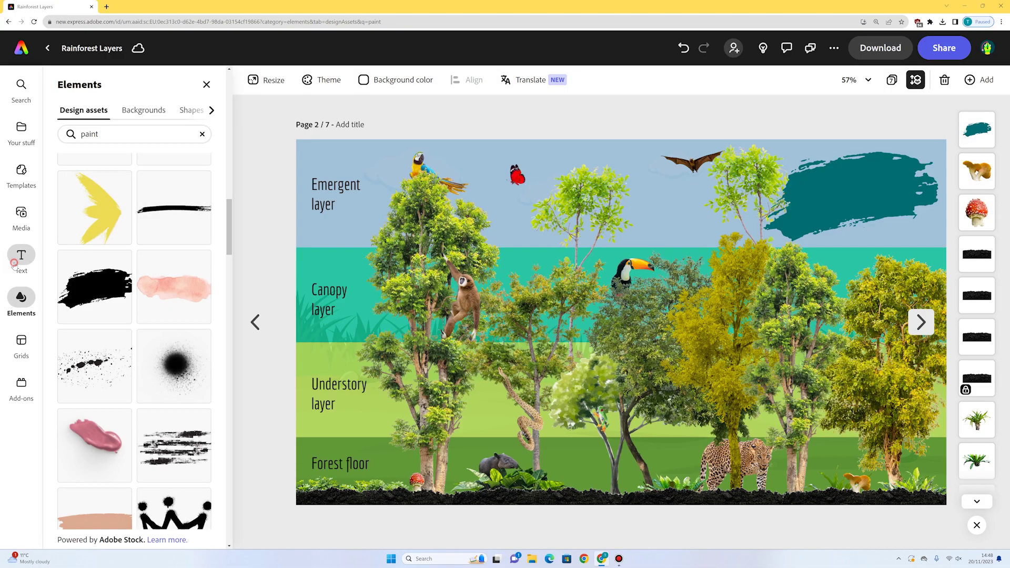
{"action": "left_click", "coordinate": [21, 257]}
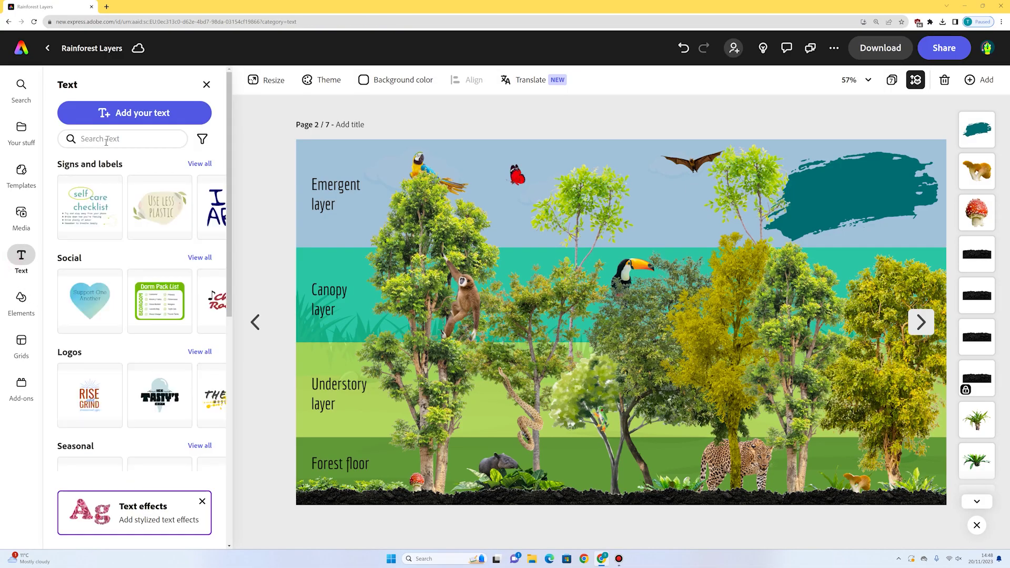
- Add 'Rainforest Layers' as a scaled-down two-line title on the teal brush stroke
{"action": "left_click", "coordinate": [147, 114]}
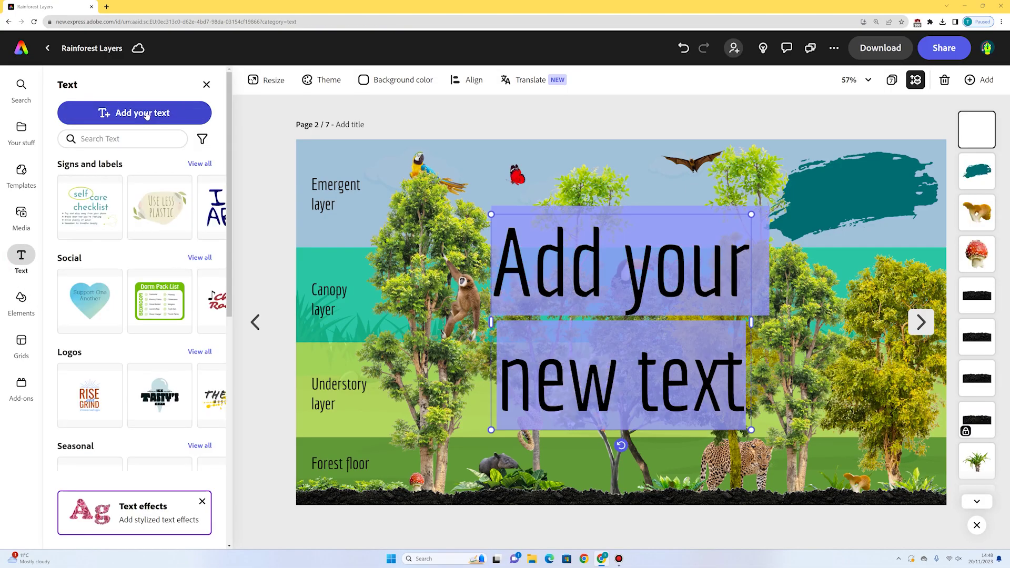
{"action": "type", "text": "Rainforest Layers"}
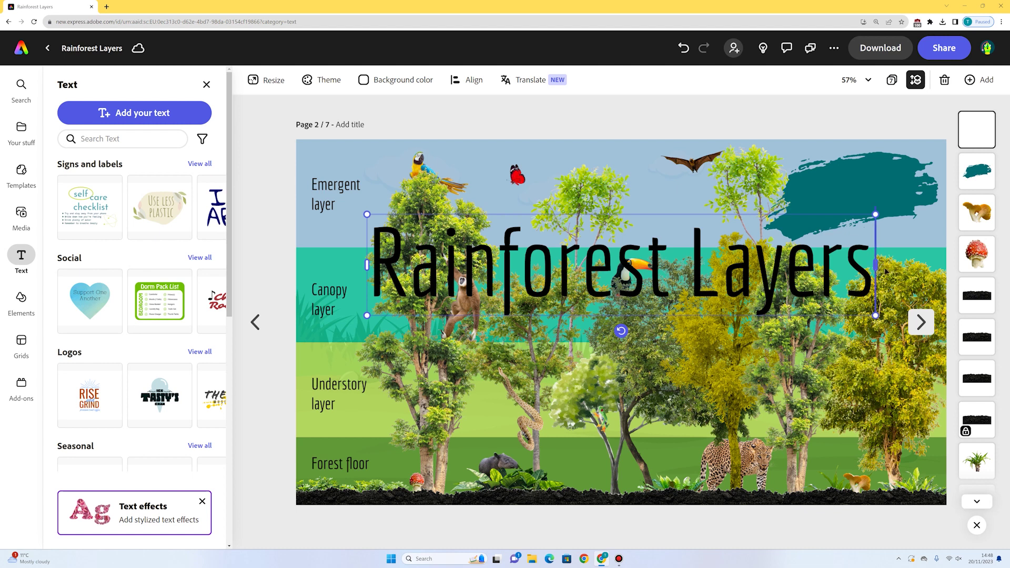
{"action": "left_click_drag", "start_coordinate": [876, 265], "coordinate": [679, 270]}
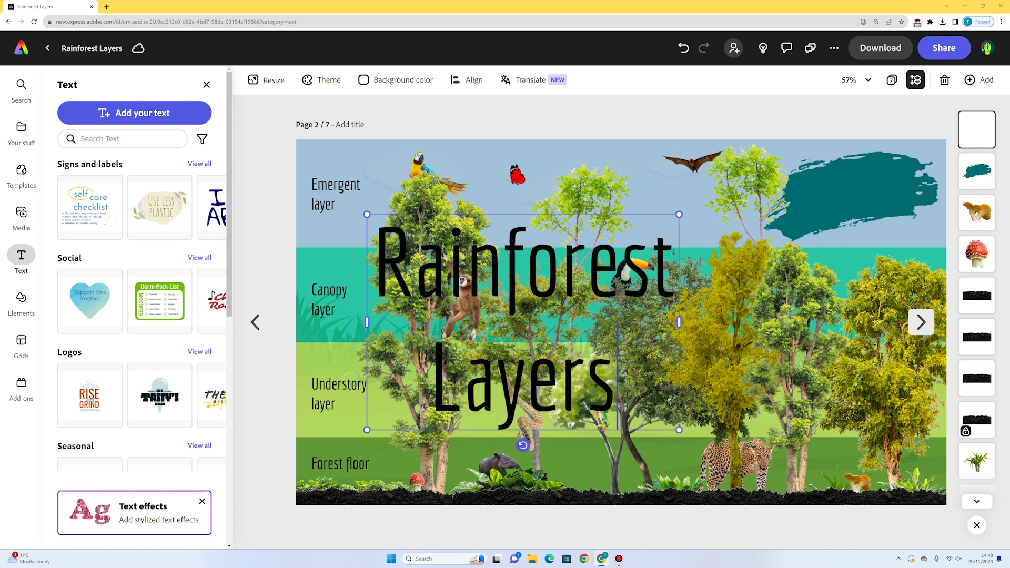
{"action": "left_click_drag", "start_coordinate": [680, 214], "coordinate": [851, 194]}
{"action": "left_click", "coordinate": [265, 434]}
- Restyle the title with the handwritten Shadows Into Light recommended style
{"action": "left_click", "coordinate": [880, 127]}
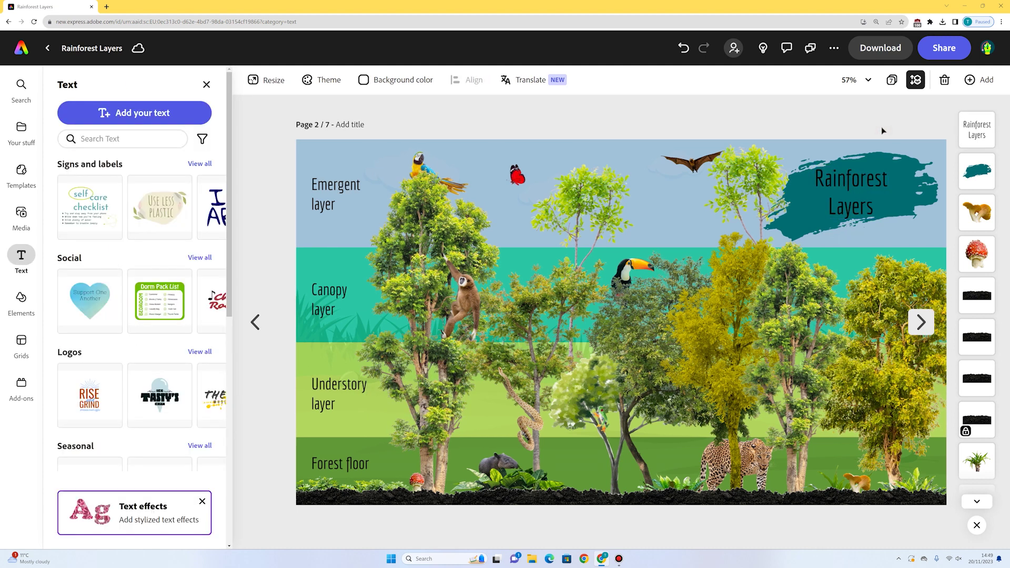
{"action": "left_click", "coordinate": [853, 194]}
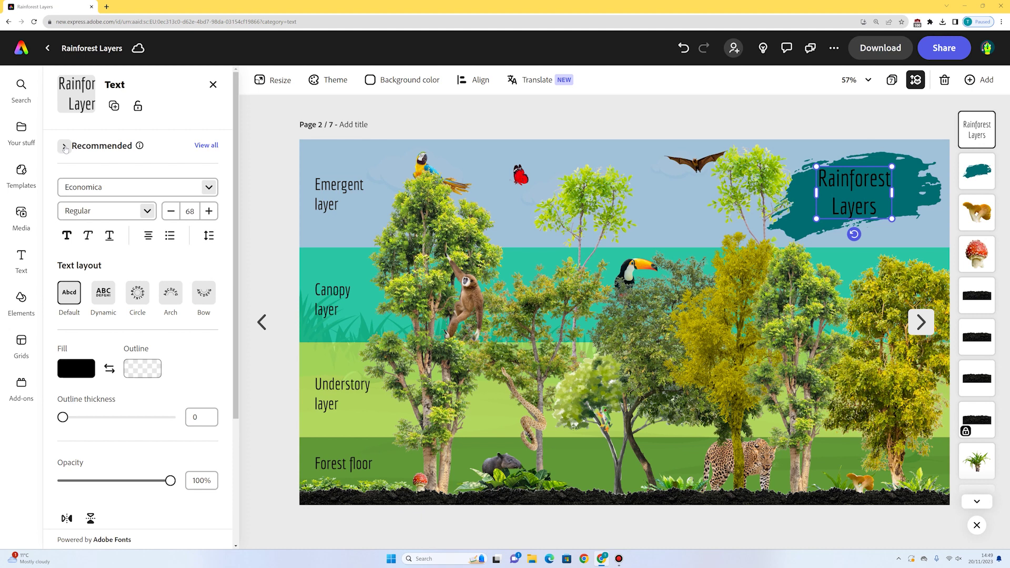
{"action": "left_click", "coordinate": [64, 147]}
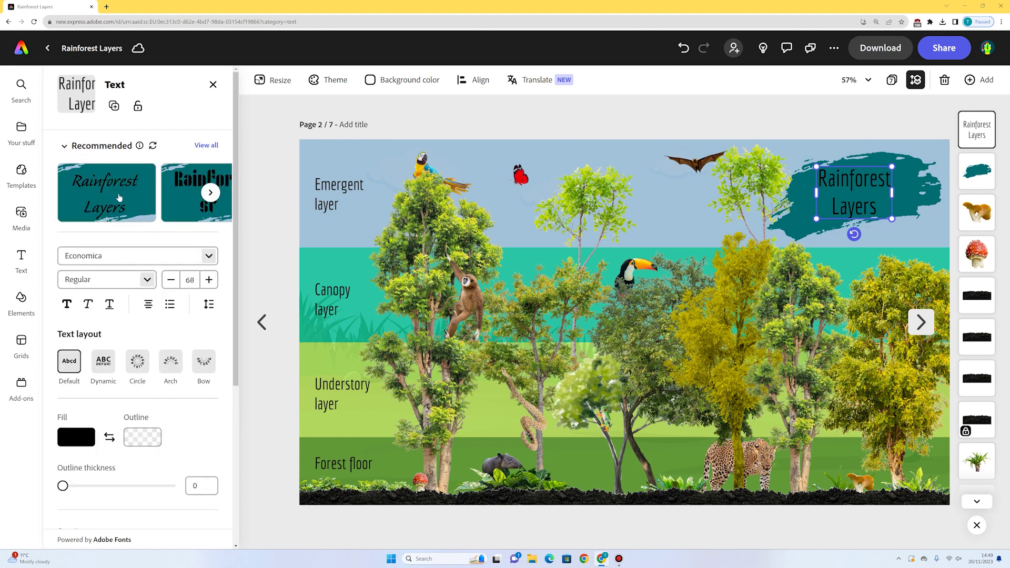
{"action": "left_click", "coordinate": [122, 198]}
{"action": "left_click", "coordinate": [210, 192]}
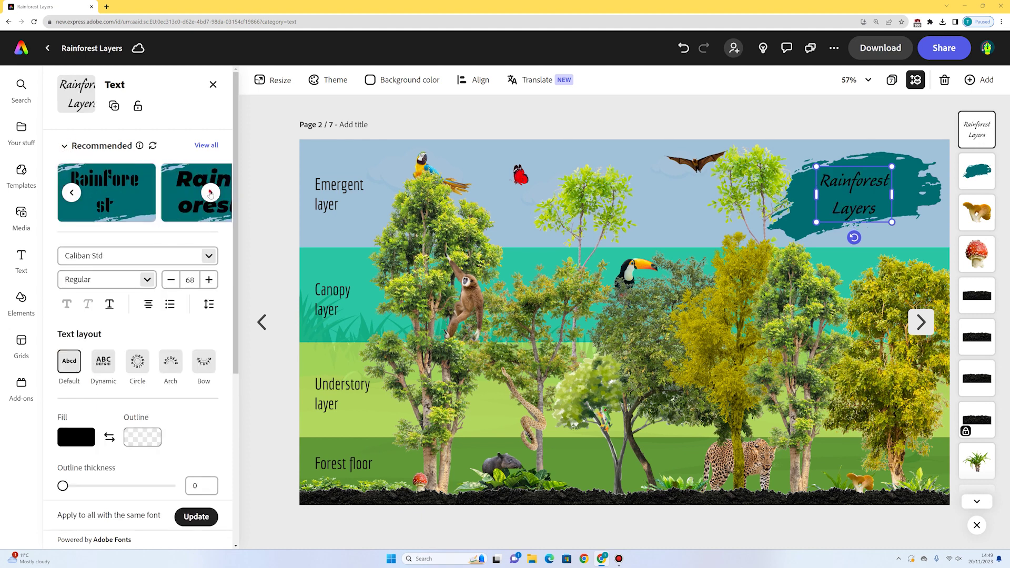
{"action": "key", "text": "ctrl+z"}
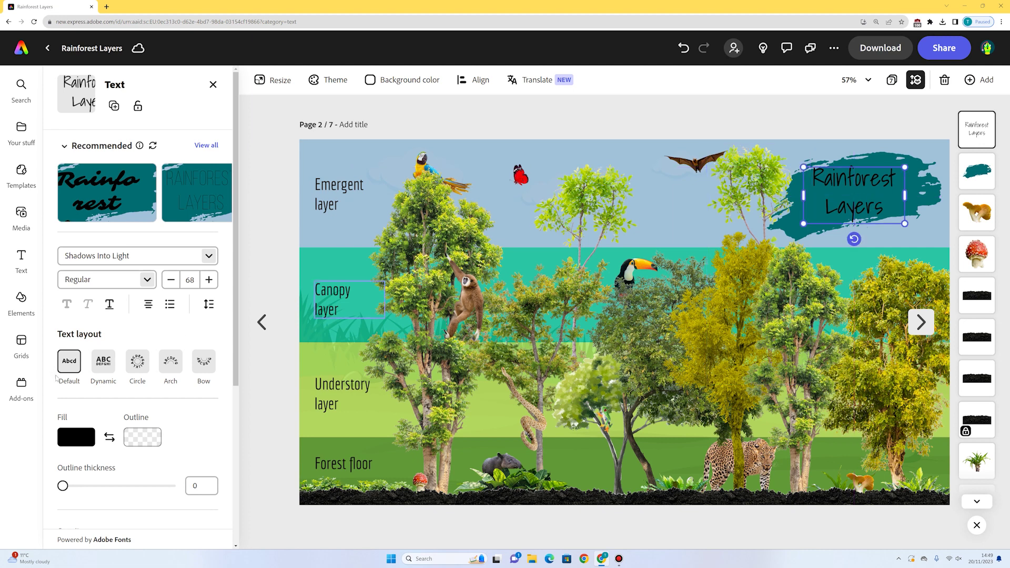
{"action": "scroll", "coordinate": [127, 413], "scroll_direction": "down", "scroll_amount": 5}
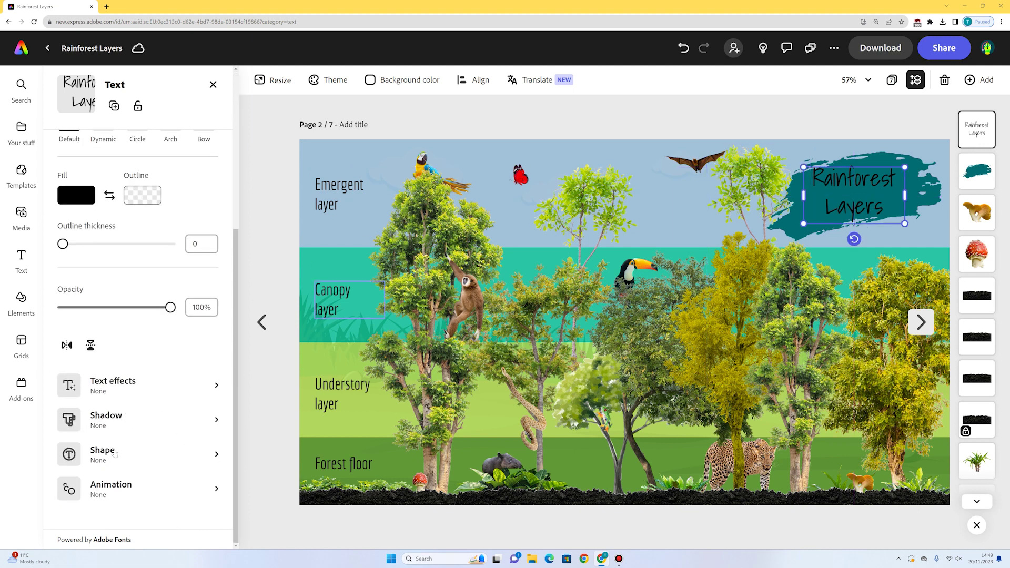
- Give the Rainforest Layers title a Smooth shadow
{"action": "left_click", "coordinate": [116, 419]}
{"action": "left_click", "coordinate": [199, 145]}
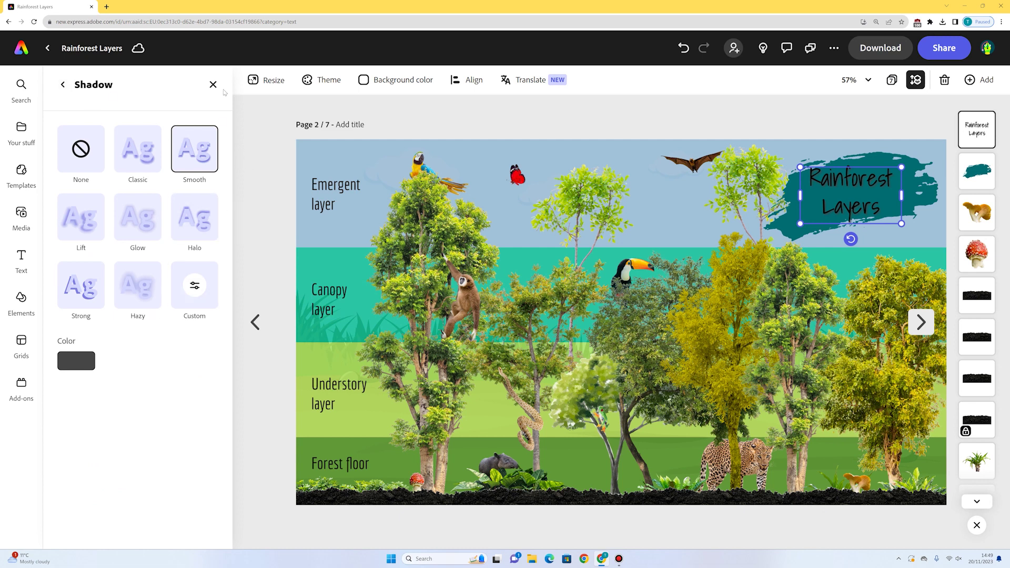
{"action": "left_click", "coordinate": [213, 85]}
{"action": "left_click", "coordinate": [381, 111]}
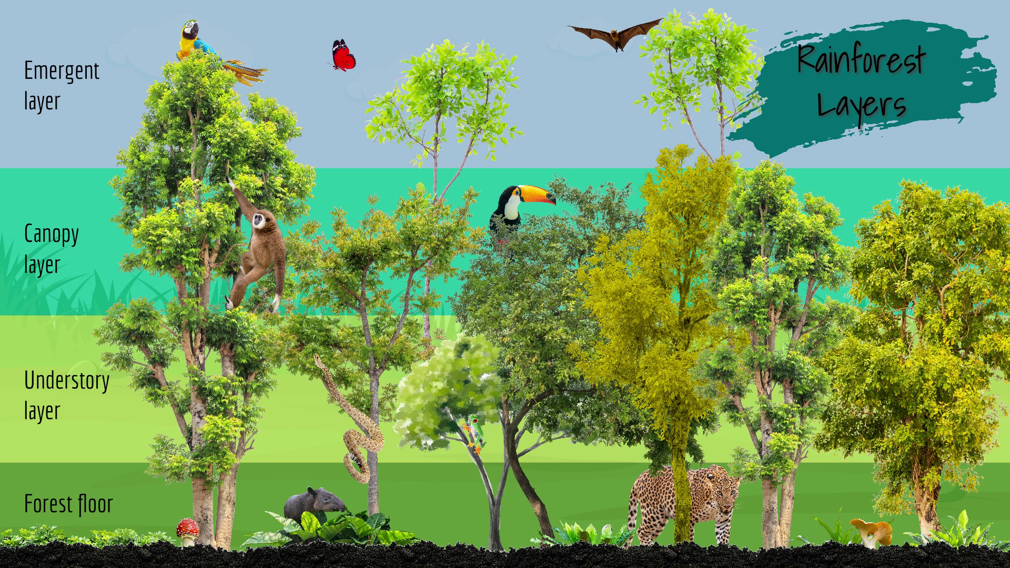
- Download the page as a PNG, then open Publish to web settings for Rainforest Layers
{"action": "key", "text": "Escape"}
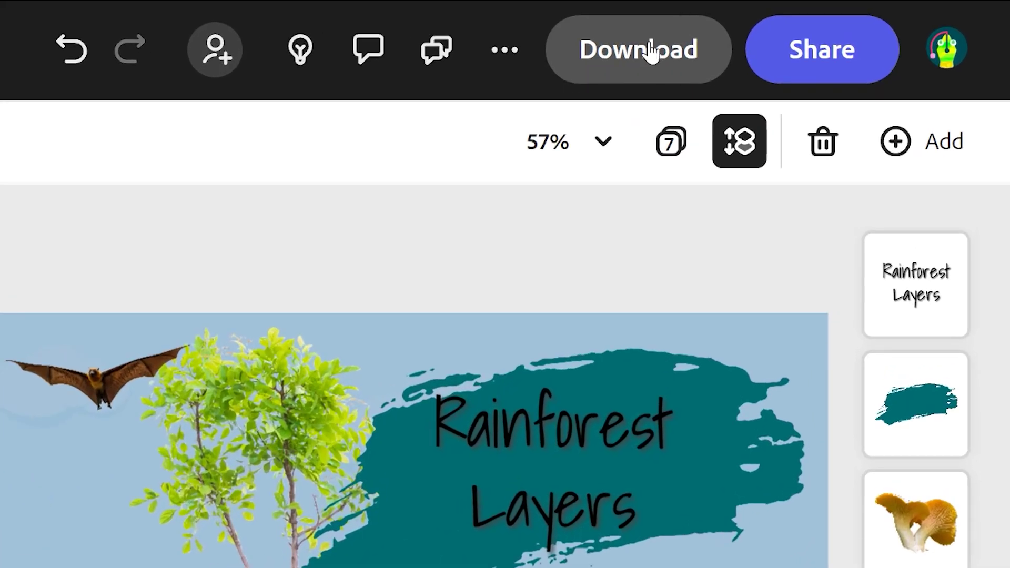
{"action": "left_click", "coordinate": [640, 48]}
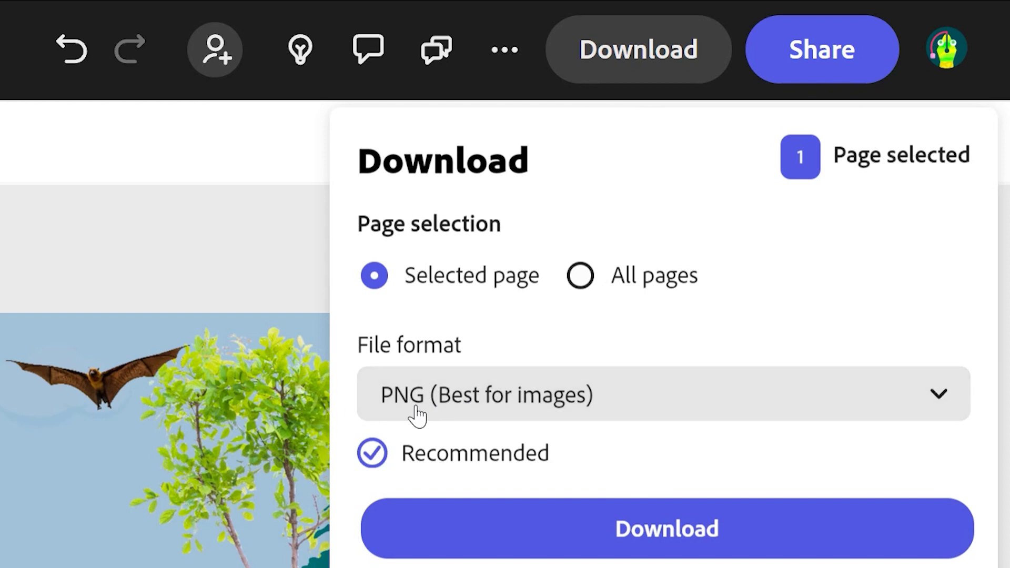
{"action": "left_click", "coordinate": [670, 548]}
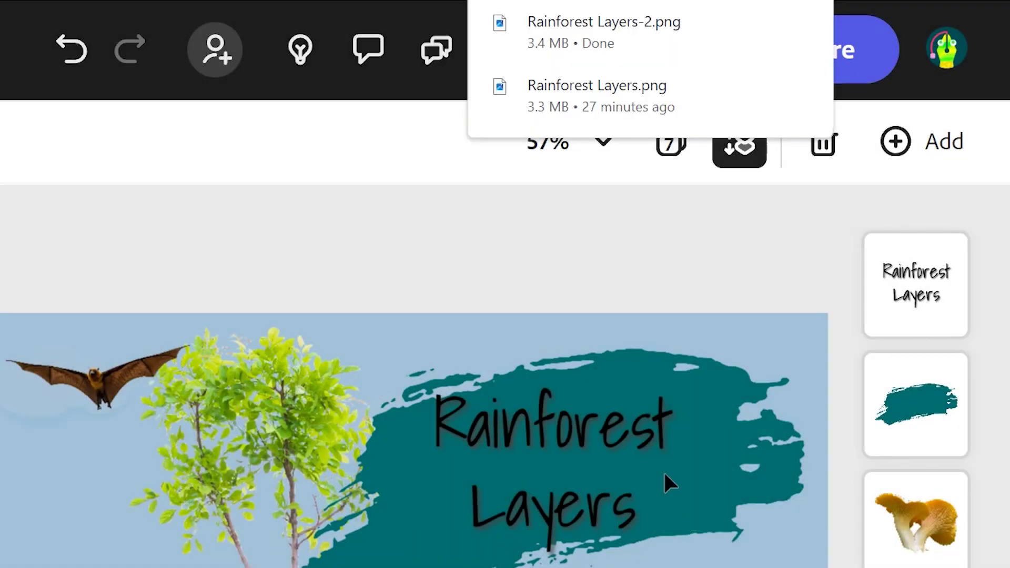
{"action": "left_click", "coordinate": [443, 262]}
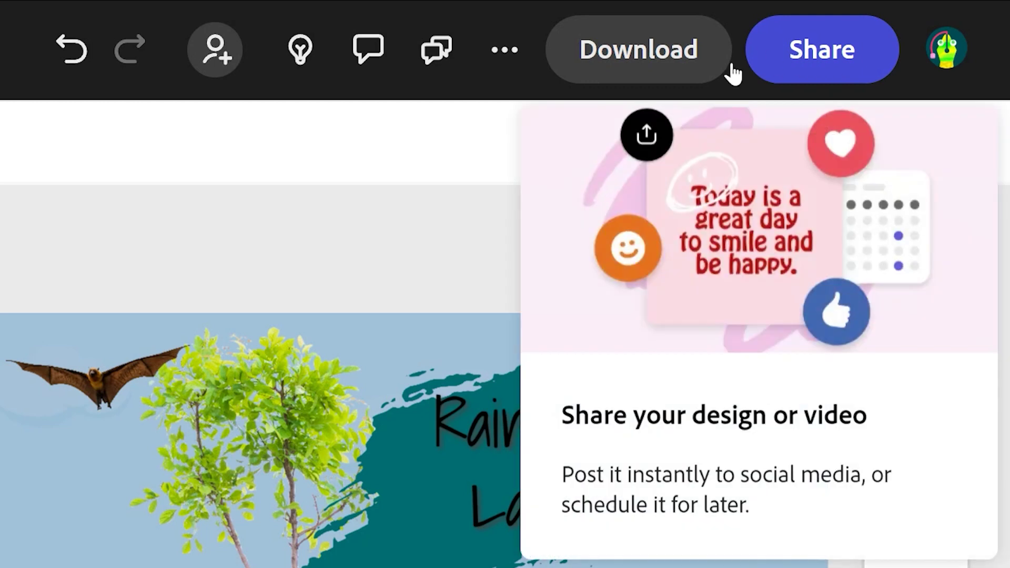
{"action": "left_click", "coordinate": [819, 53]}
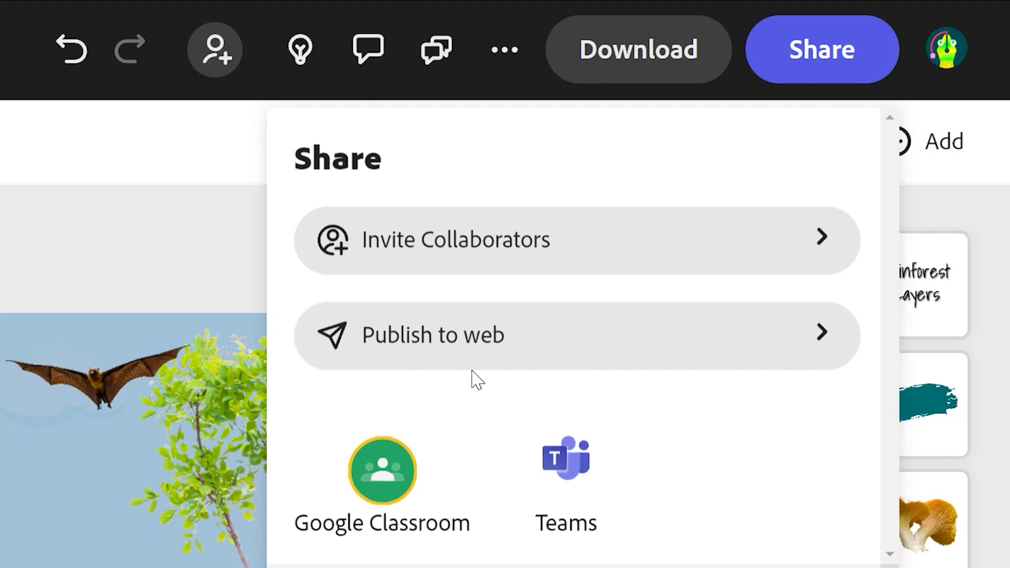
{"action": "left_click", "coordinate": [444, 340]}
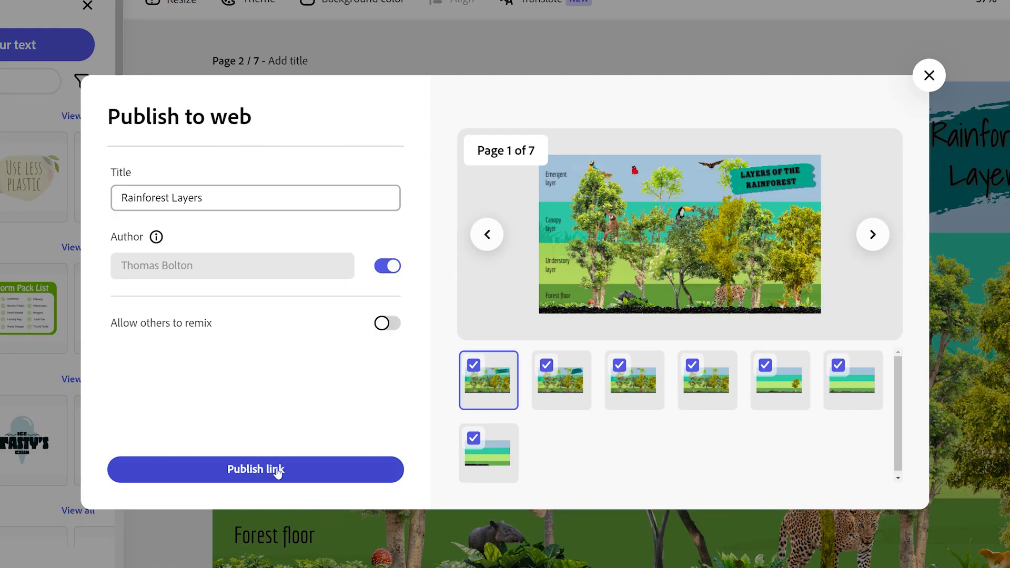
- Publish Rainforest Layers, copy its link and load it in a new browser tab
{"action": "left_click", "coordinate": [277, 470]}
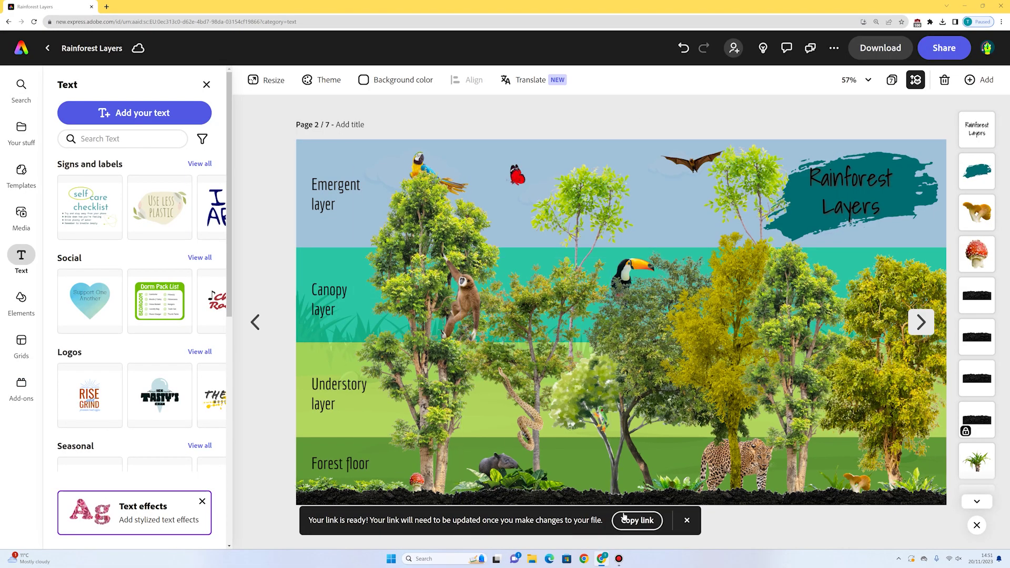
{"action": "left_click", "coordinate": [651, 522]}
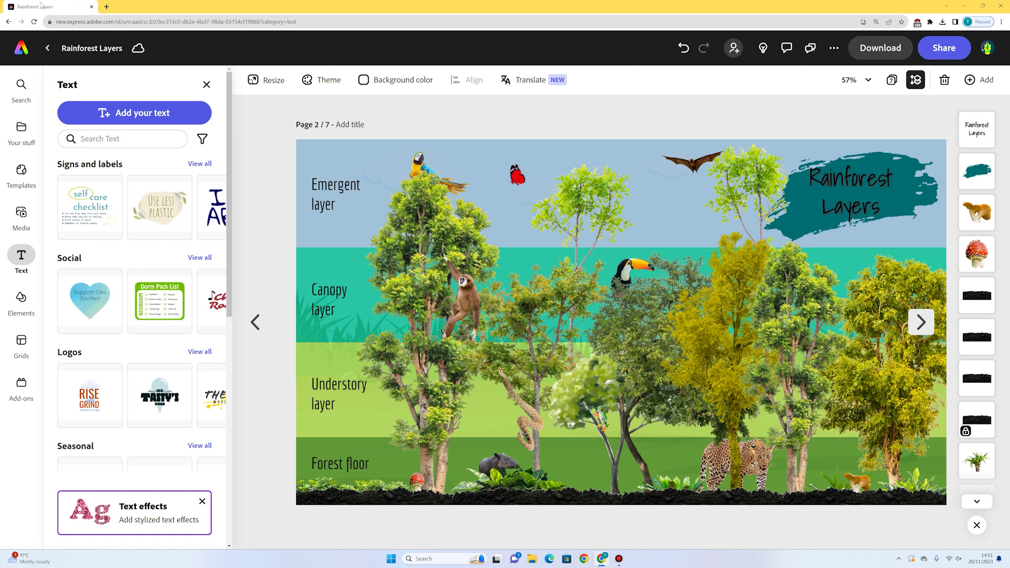
{"action": "left_click", "coordinate": [106, 6]}
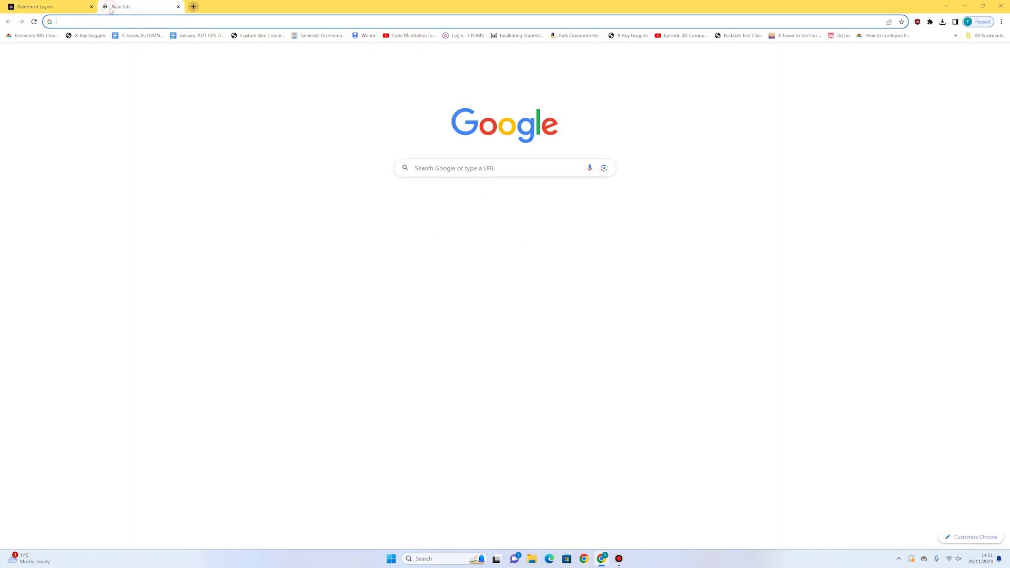
{"action": "type", "text": "https://new.express.adobe.com/published/urn:aaid:sc:EU:beab63c5-d2ff-47fb-9e09-e19924fcc6da?promoid=Y69SGM5H&mv=other"}
{"action": "key", "text": "Return"}
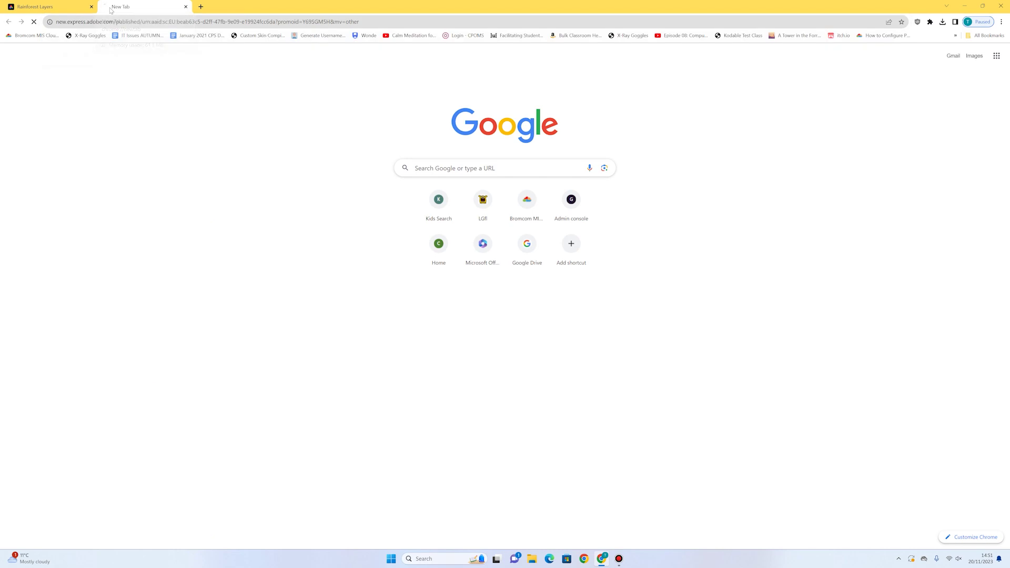